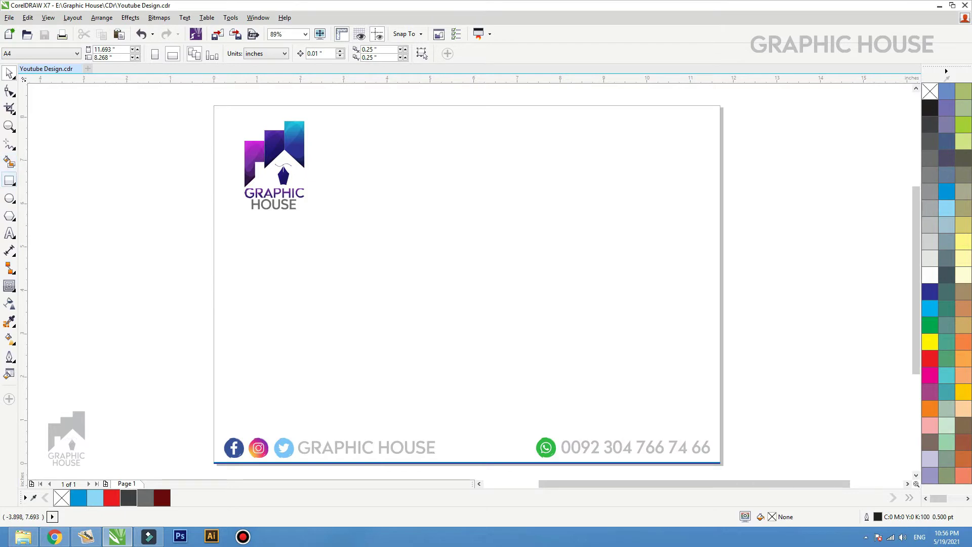
Draw a tall narrow rectangle about 0.74 by 4.06 inches in the right half of the page.
left_click(9, 180)
mouse_move(507, 191)
left_mouse_down()
mouse_move(507, 283)
mouse_move(539, 367)
left_mouse_up()
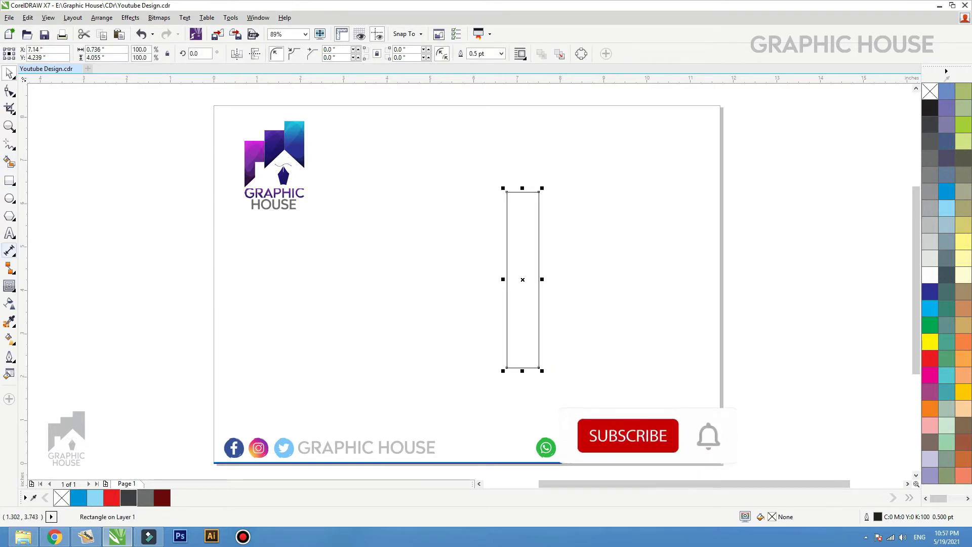
left_click(9, 232)
left_click(9, 73)
left_click(229, 342)
type("CCCC")
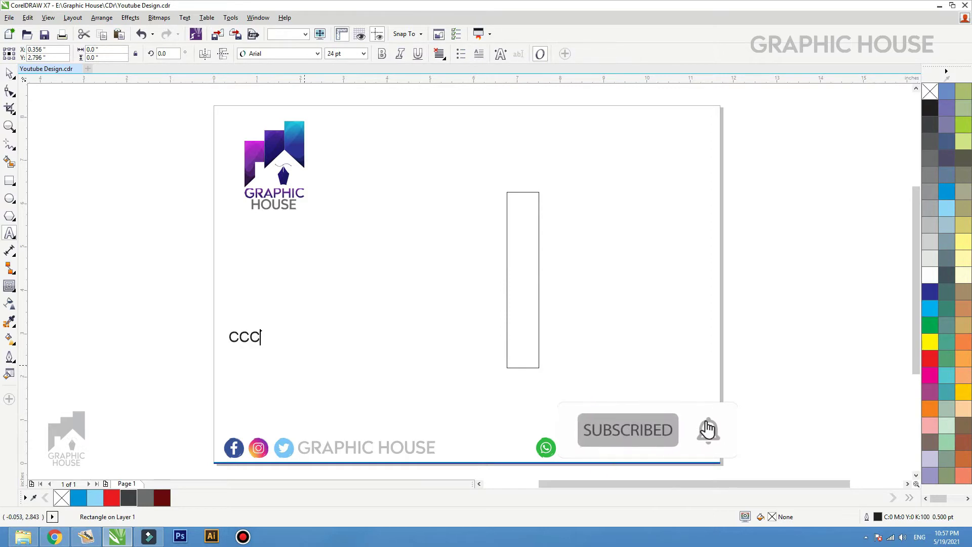
key("BackSpace")
key("BackSpace")
key("BackSpace")
key("BackSpace")
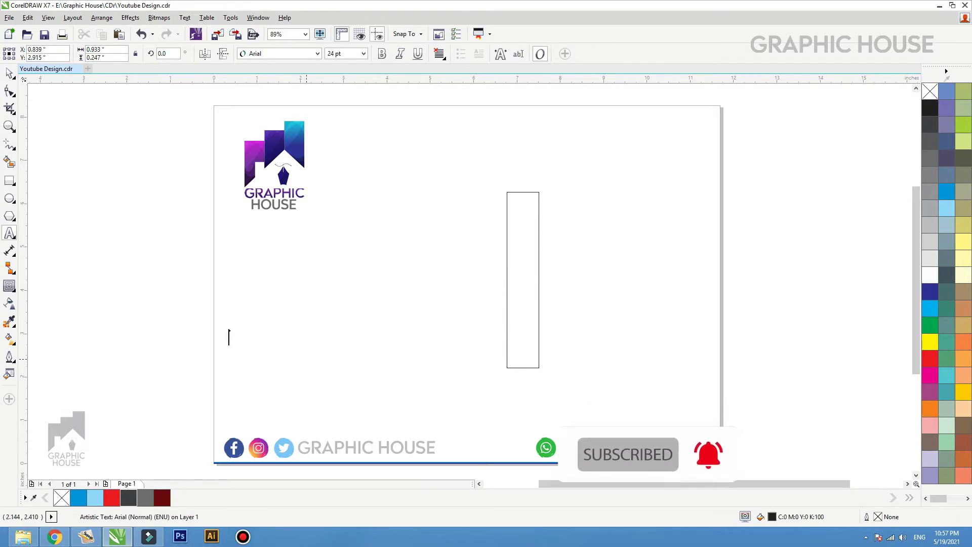
Enter the sample text VVVVV left of the rectangle and set its font to Helvetica LT Std Cond.
type("VVVVV")
left_click(9, 73)
left_click(317, 54)
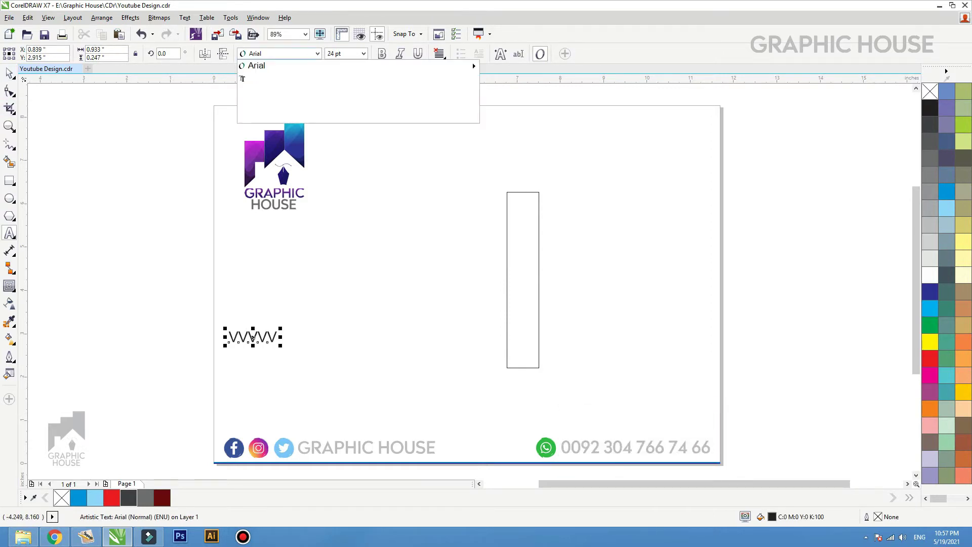
left_click(284, 116)
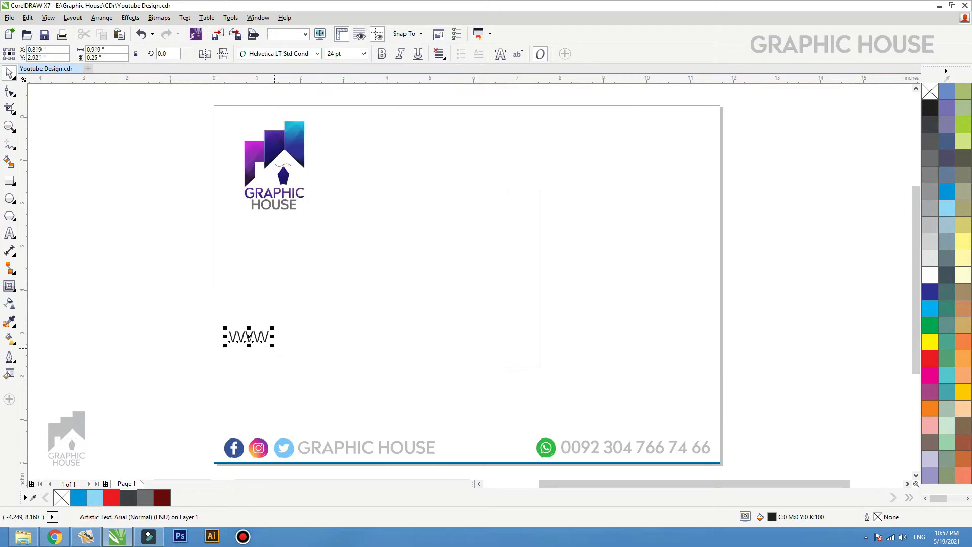
Enlarge the VVVVV text to about 90 pt and set its font to Hawkmoon Academy Italic.
left_click_drag(273, 328, 381, 298)
left_click(317, 54)
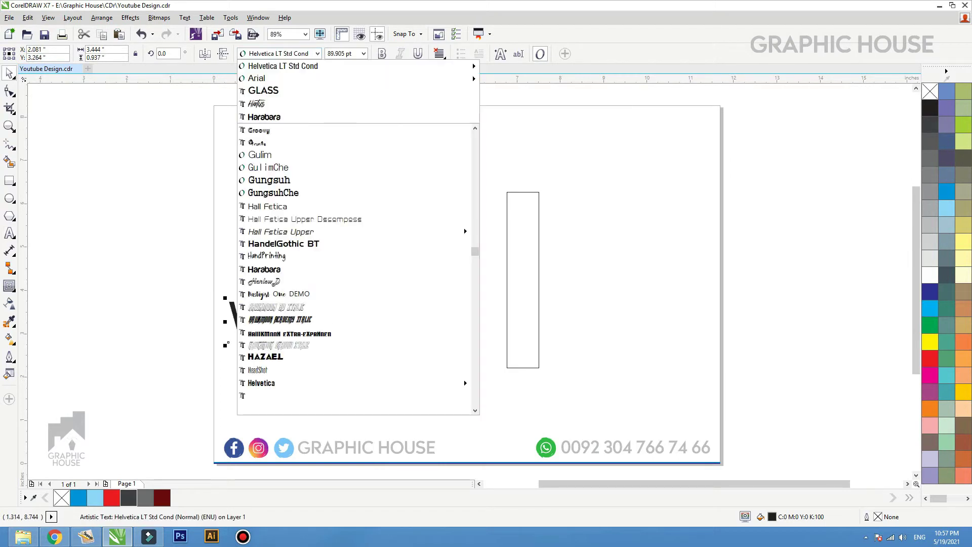
scroll(296, 253, "down", 3)
left_click(294, 207)
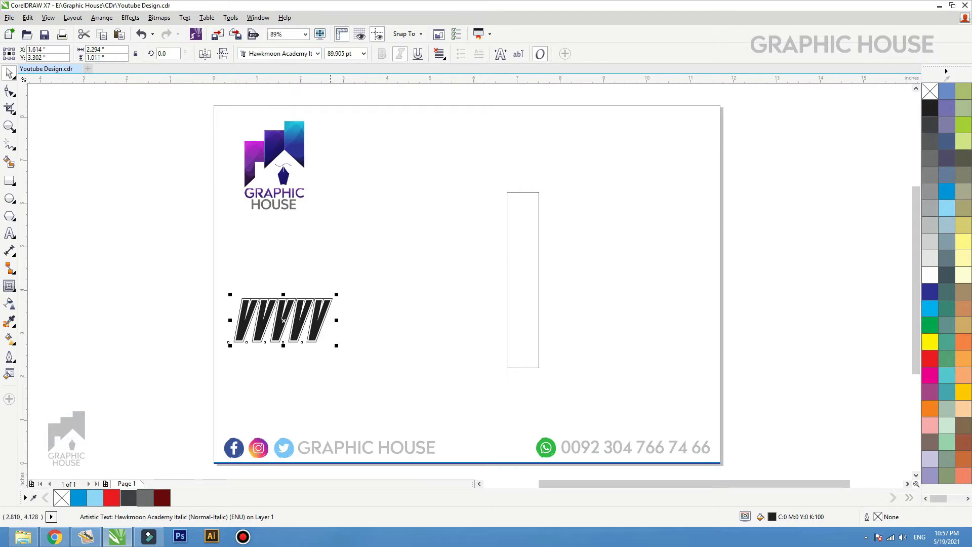
Try the Japanese Brush font on the VVVVV text, then delete the text from the page.
left_click(318, 53)
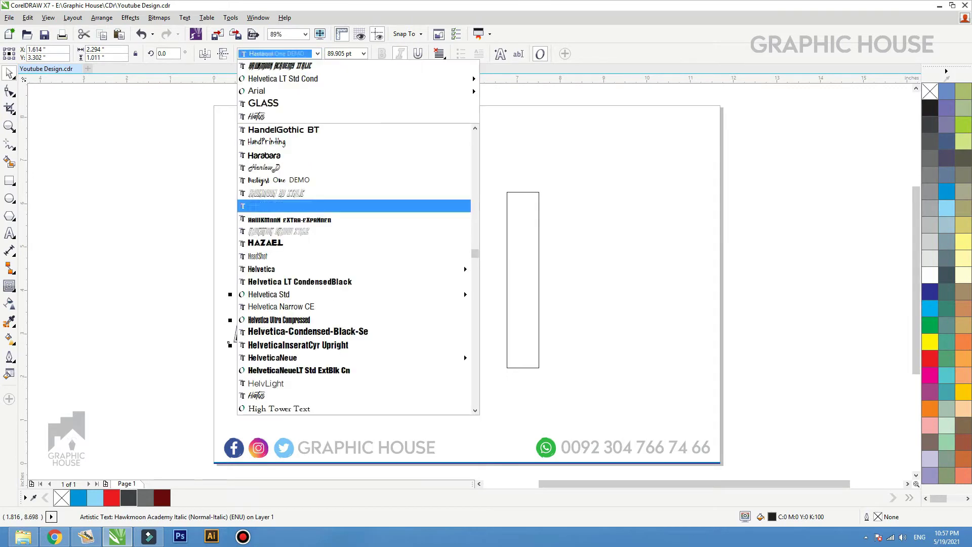
scroll(464, 329, "down", 5)
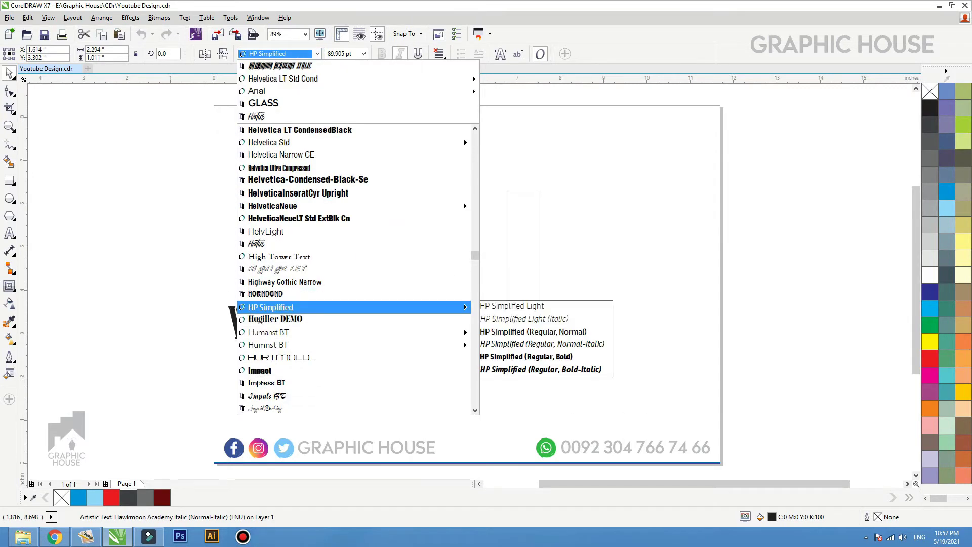
scroll(355, 307, "down", 7)
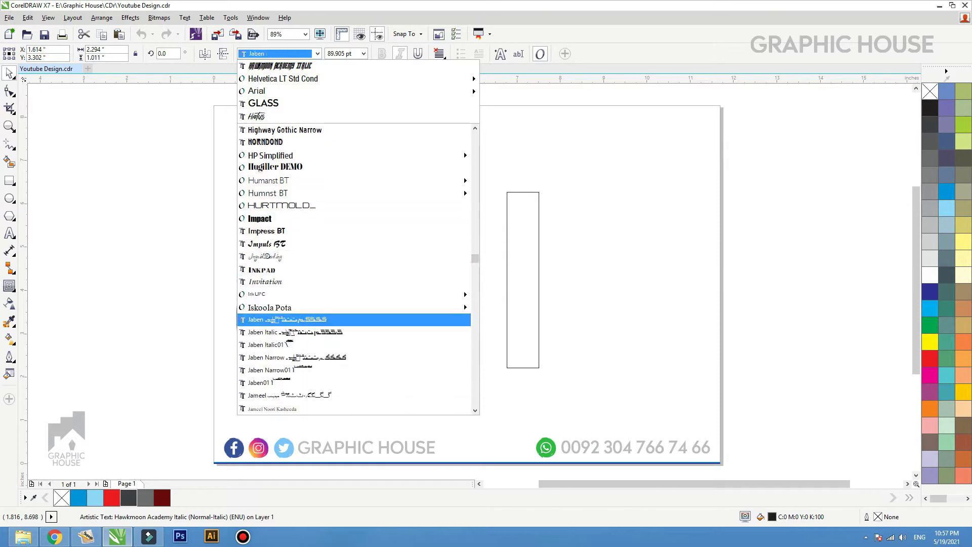
key("Return")
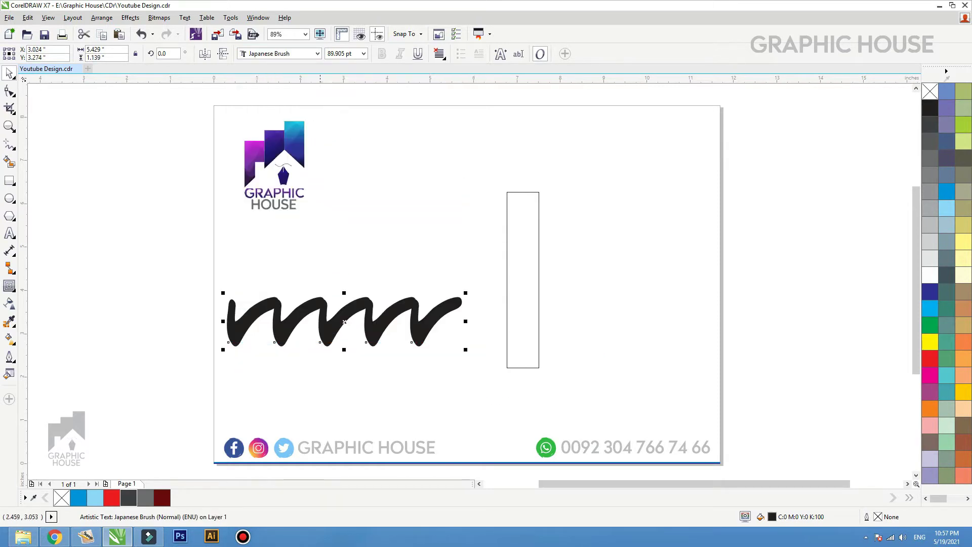
left_click_drag(323, 328, 265, 330)
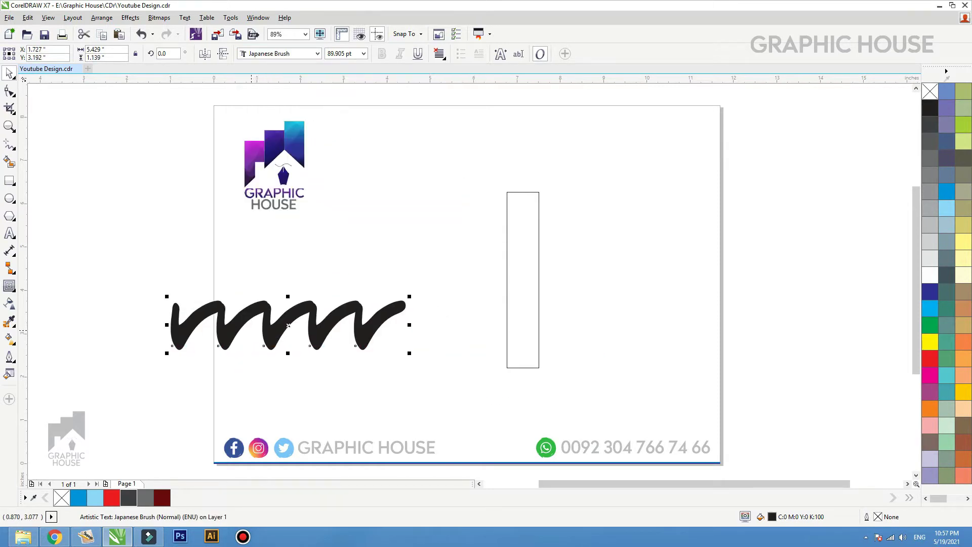
key("Delete")
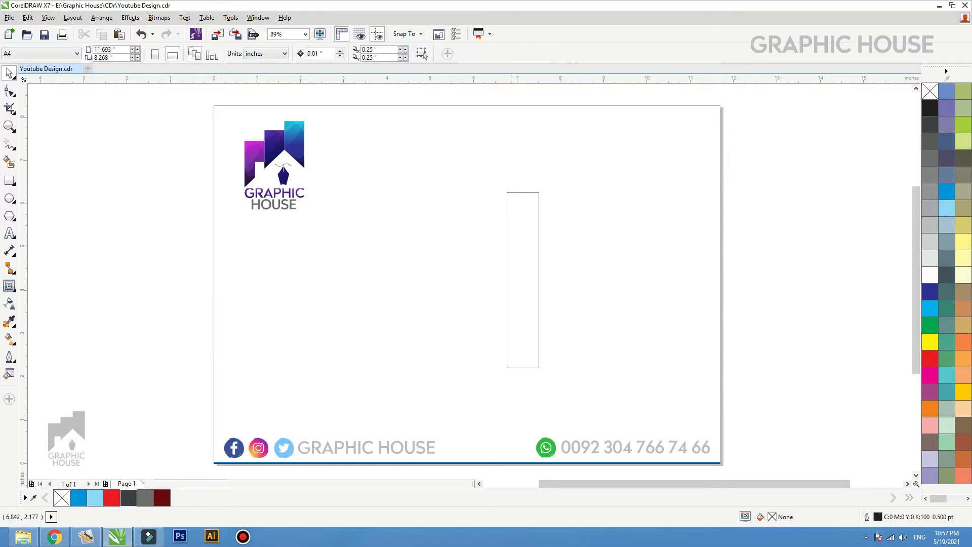
Shift the rectangle about 0.9 inch left and give it a 90% black fill with no outline.
left_click_drag(520, 366, 482, 366)
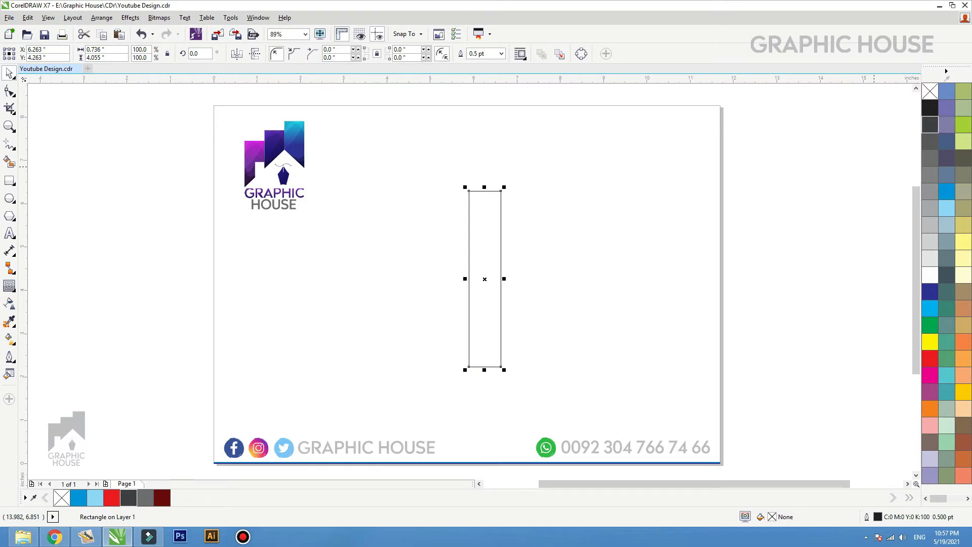
left_click(930, 125)
right_click(930, 91)
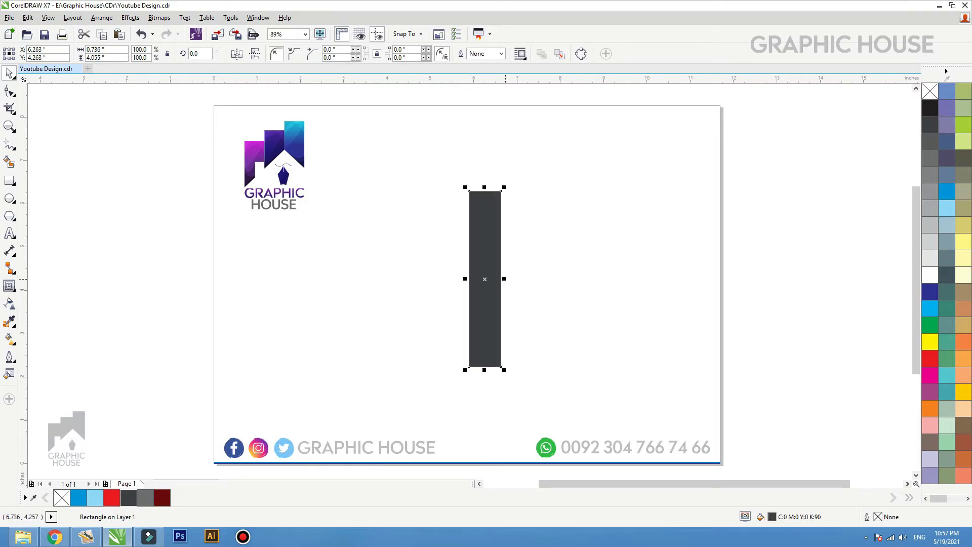
Narrow the dark rectangle from its right side to about 0.66 inch wide.
left_click_drag(504, 279, 496, 280)
key("z")
left_click_drag(409, 227, 544, 342)
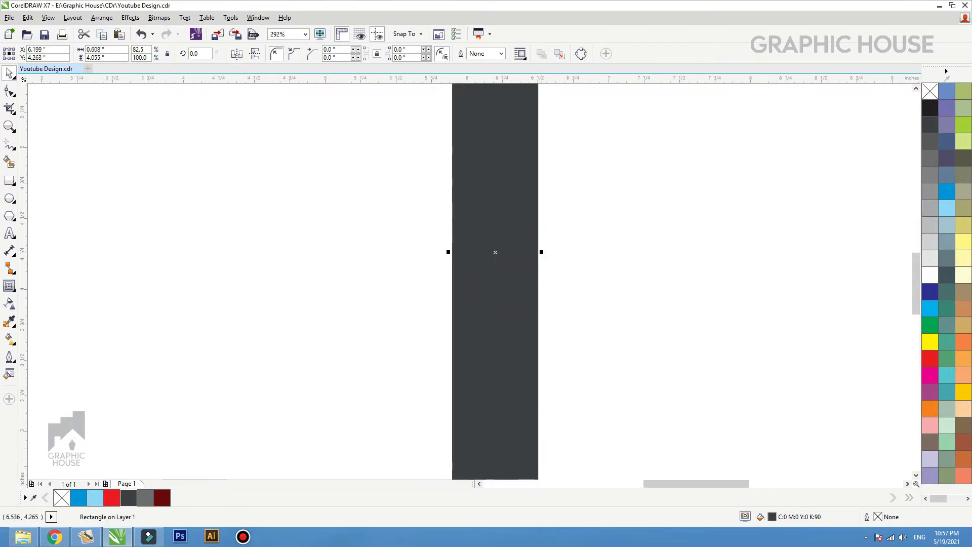
left_click_drag(541, 251, 548, 251)
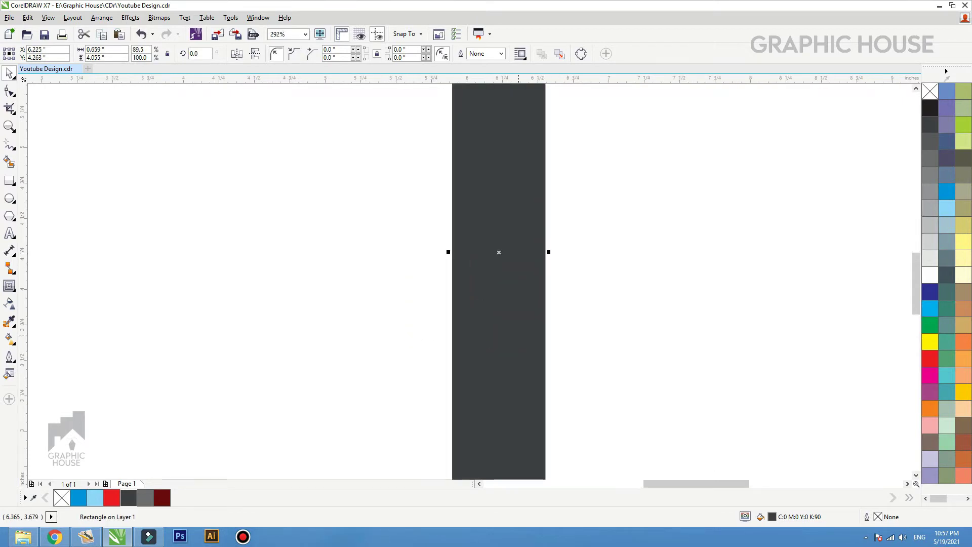
scroll(519, 329, "down", 3)
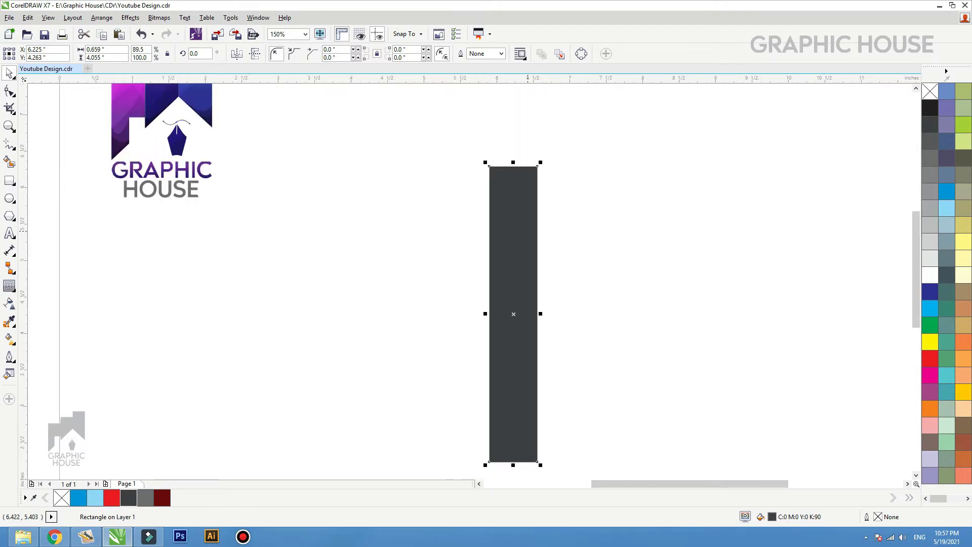
Skew the rectangle's top edge to the right into a slanted bar about 2.08 inches wide overall.
left_click(522, 211)
left_click_drag(513, 163, 617, 164)
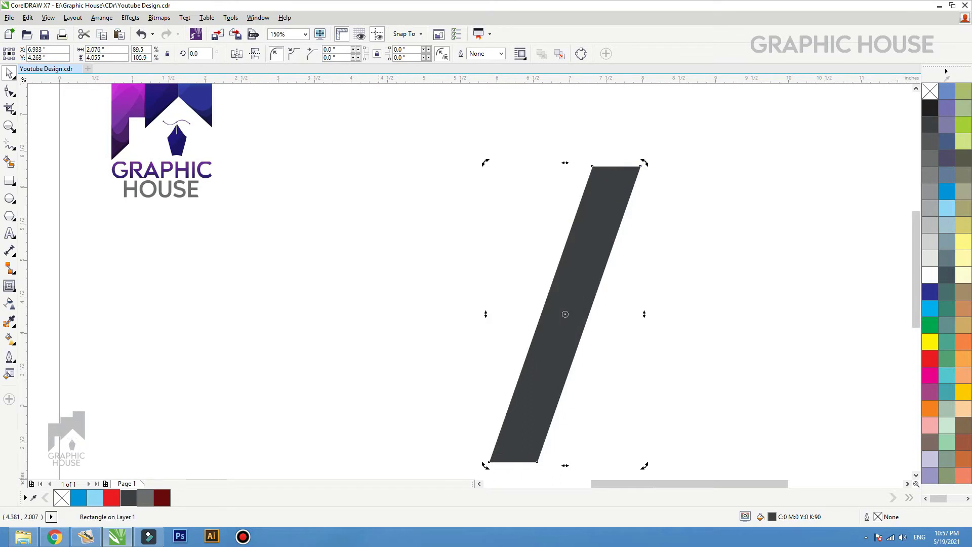
key("Escape")
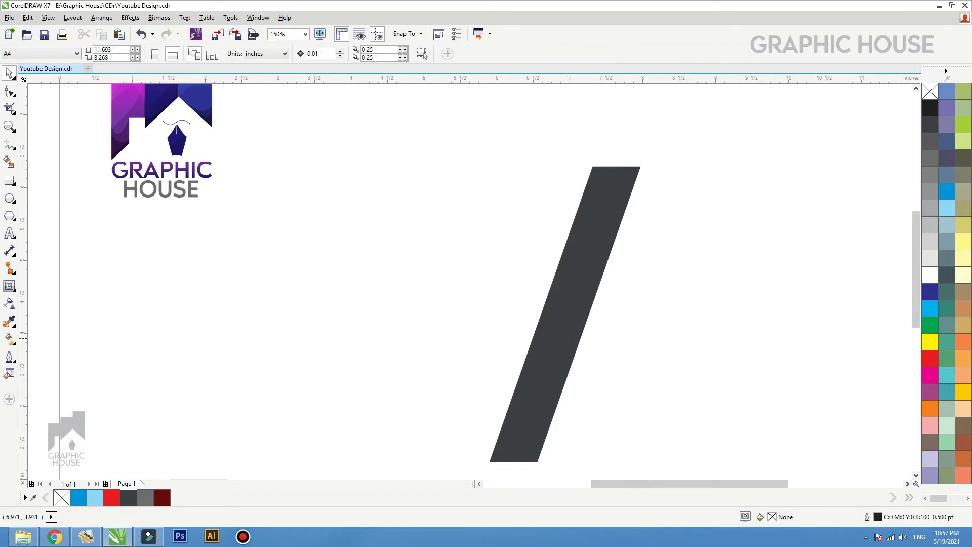
Duplicate the slanted bar slightly up along its slope and fill the copy with red.
left_click_drag(550, 375, 566, 329)
right_click(566, 329)
left_click(930, 359)
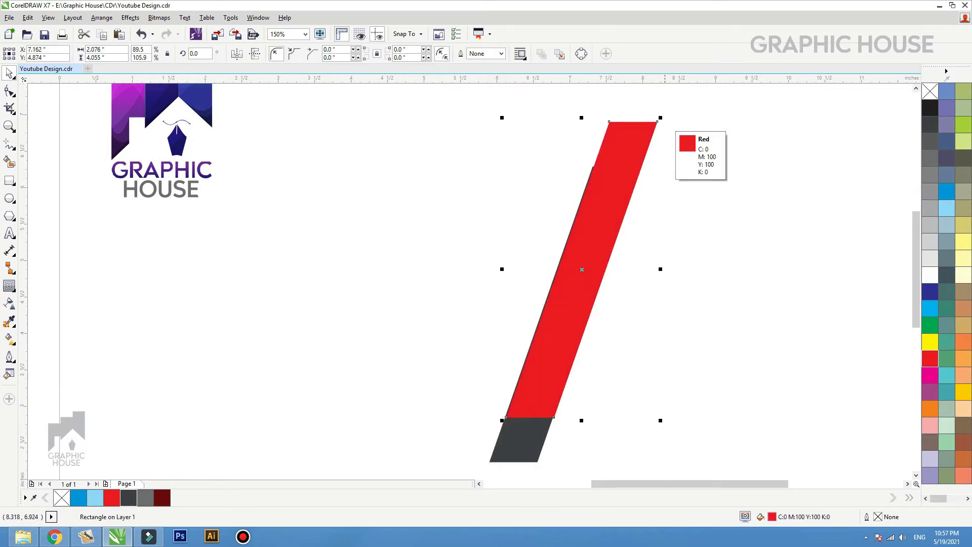
Shrink the red bar to about 0.70 by 1.37 inches and place it over the dark bar's upper end.
left_click_drag(660, 118, 567, 210)
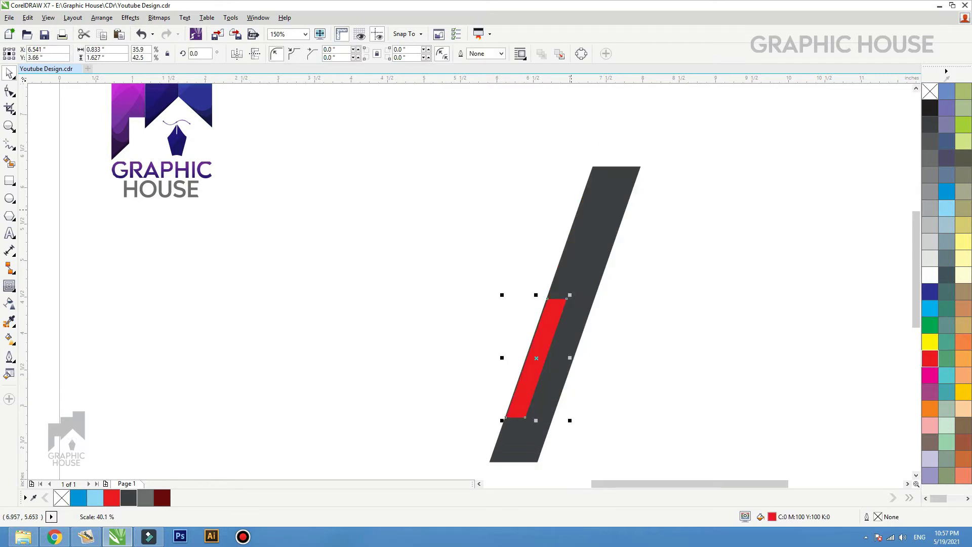
left_click_drag(550, 316, 630, 151)
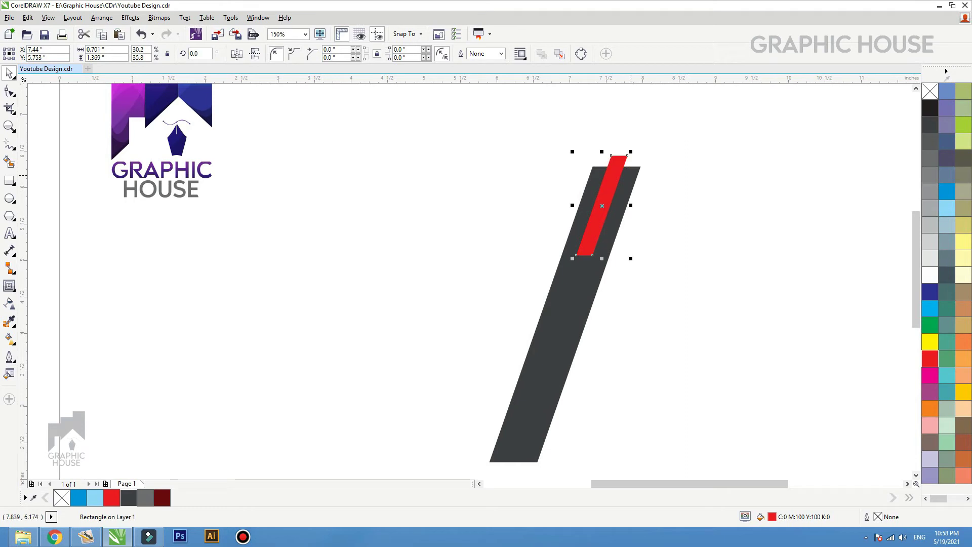
left_click(630, 175, "shift")
key("c")
key("ctrl+z")
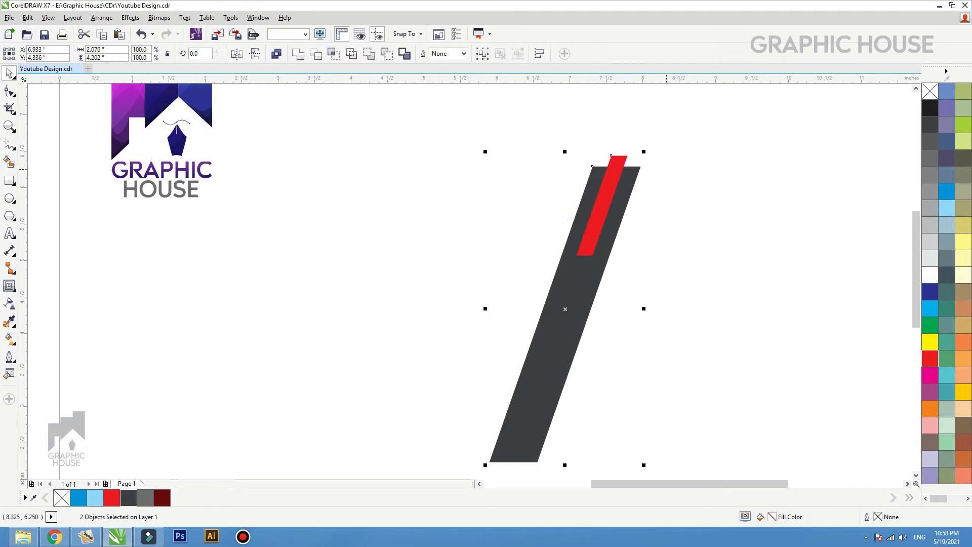
key("Escape")
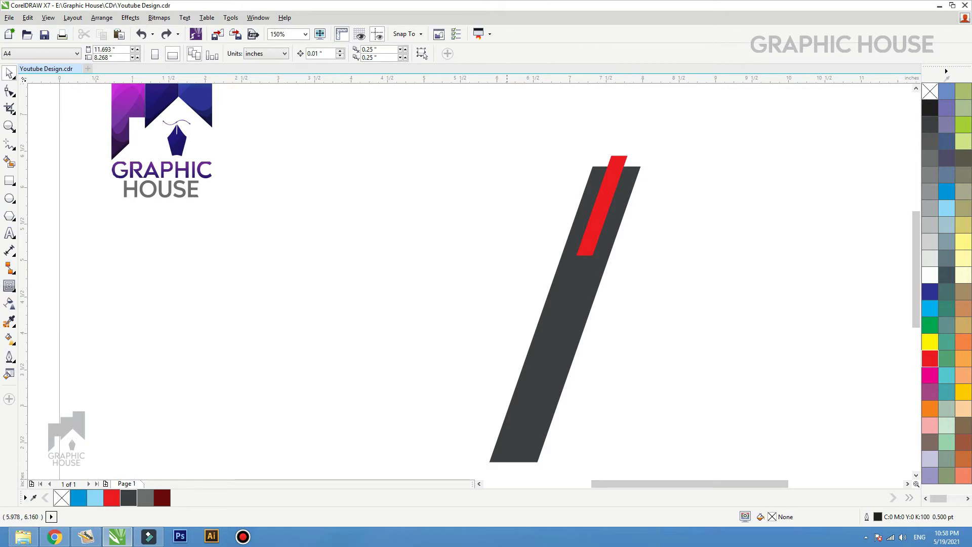
Trim the red shape out of the dark bar's upper end and delete the red shape.
left_click(611, 181)
left_click(626, 181, "shift")
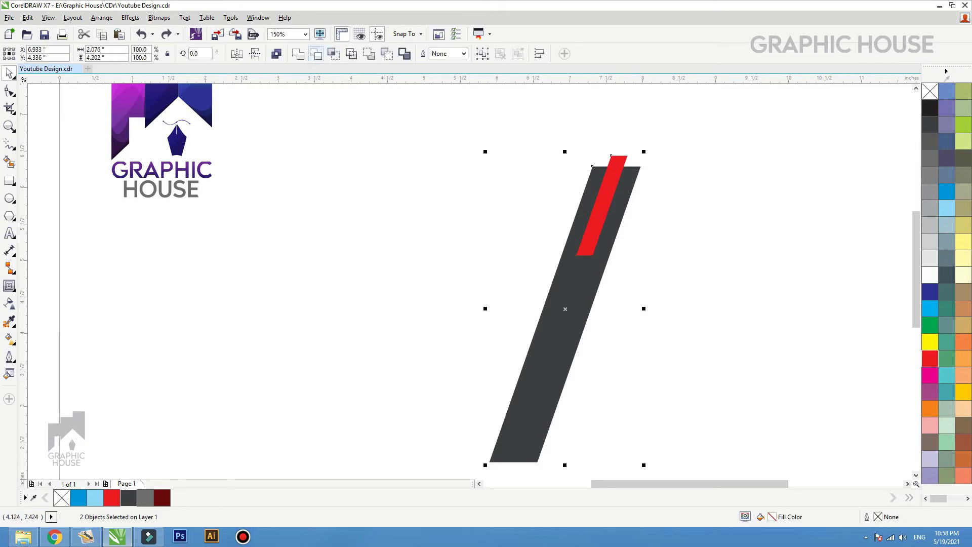
left_click(316, 53)
key("Escape")
left_click_drag(611, 159, 769, 159)
key("Delete")
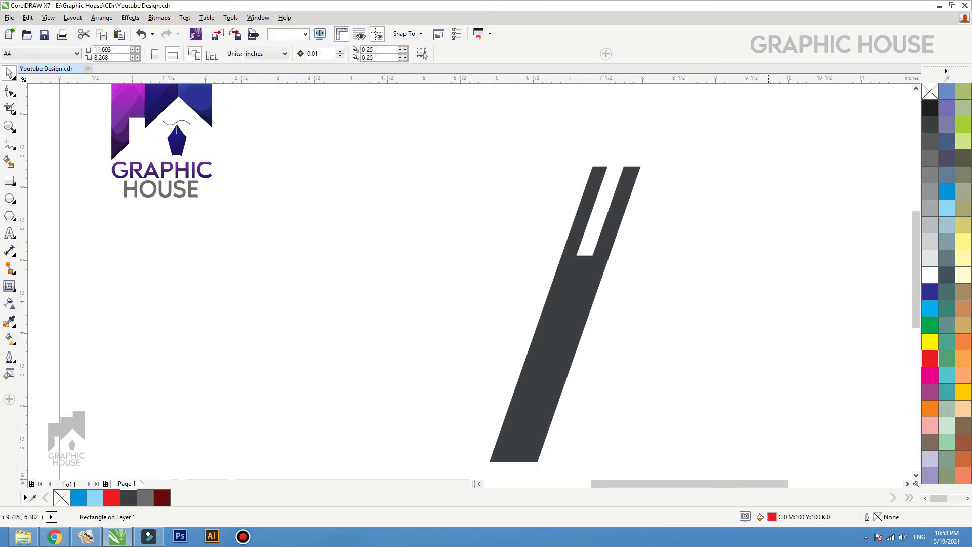
Make a mirrored copy of the slotted bar on its left and flip the copy so its slot is at the lower end.
left_click(570, 300)
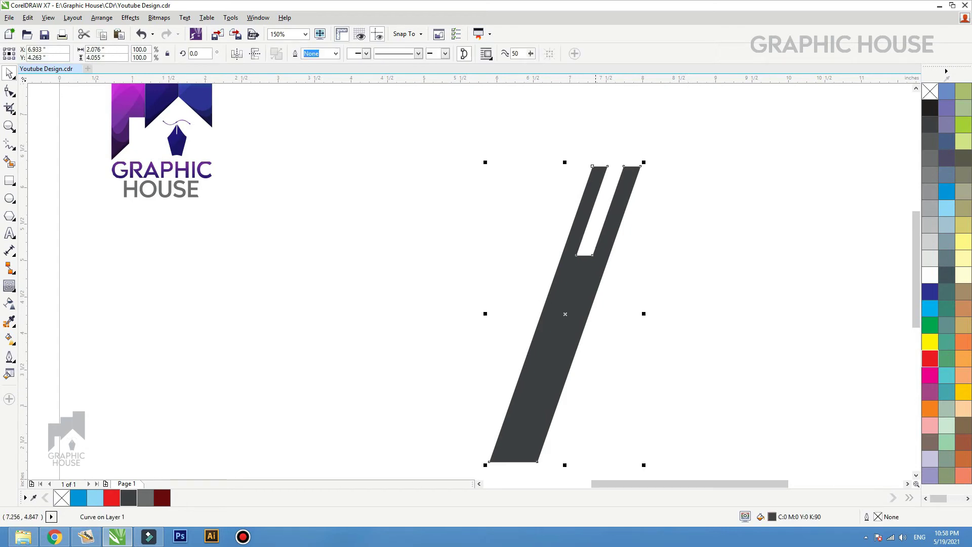
left_click_drag(644, 162, 364, 166)
right_click(364, 166)
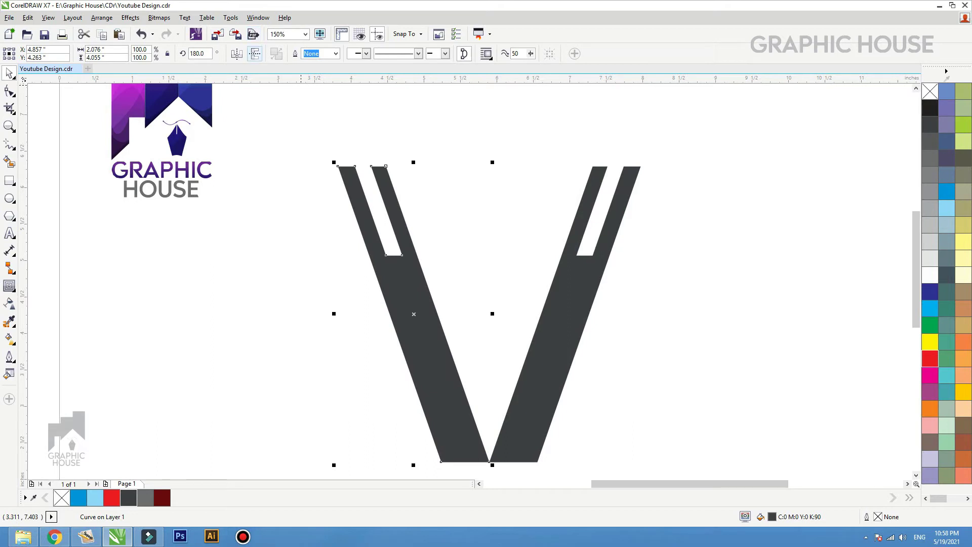
left_click(255, 54)
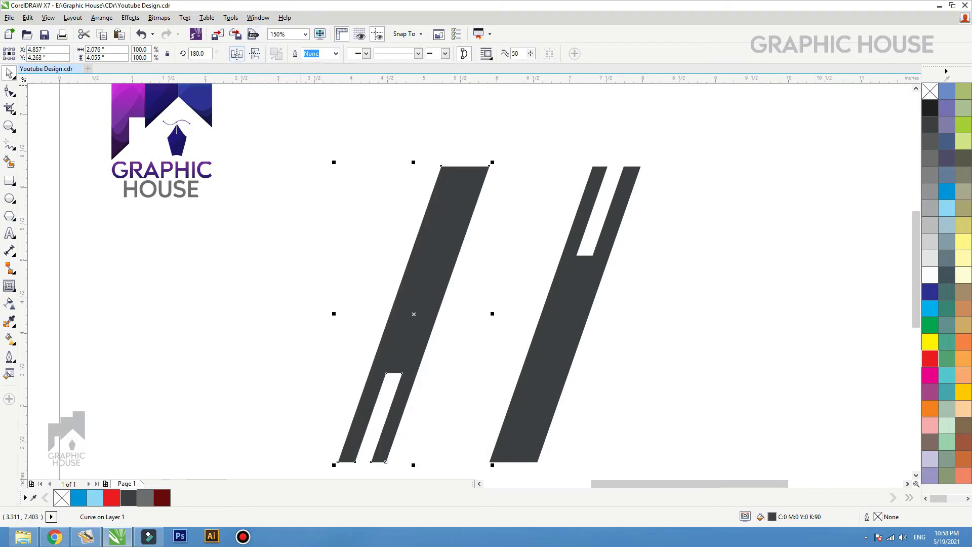
left_click(237, 54)
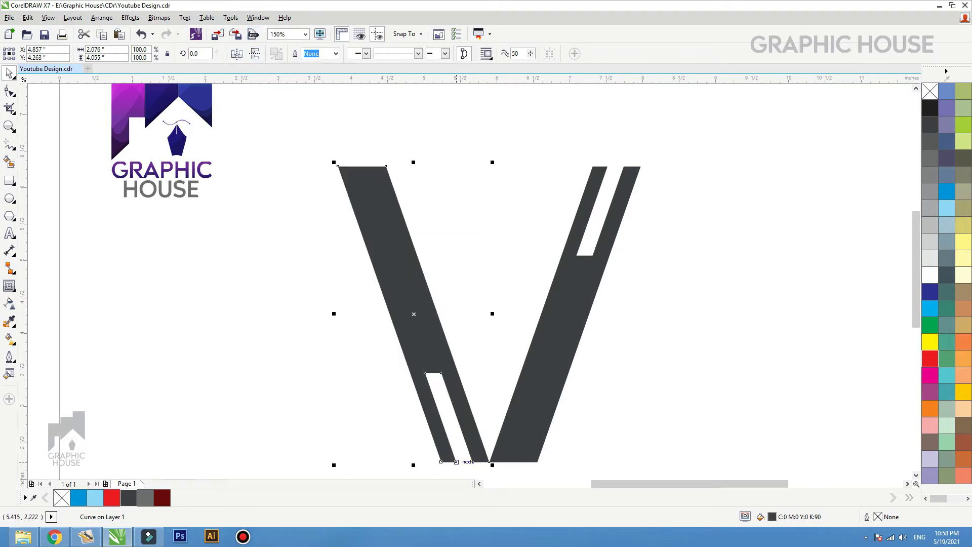
Move the left bar right until its base coincides with the right bar's base, forming a V.
left_click_drag(456, 462, 504, 462)
key("Escape")
left_click(555, 372)
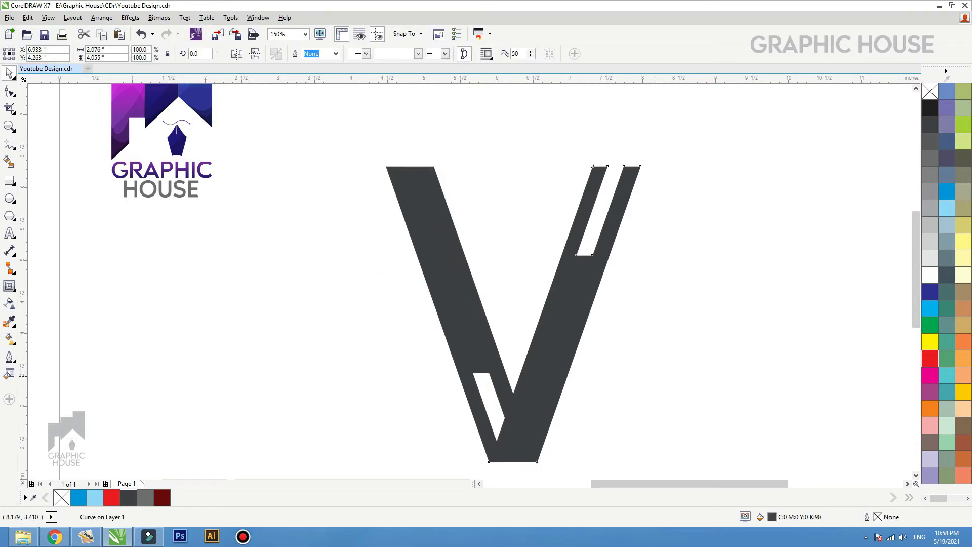
key("Escape")
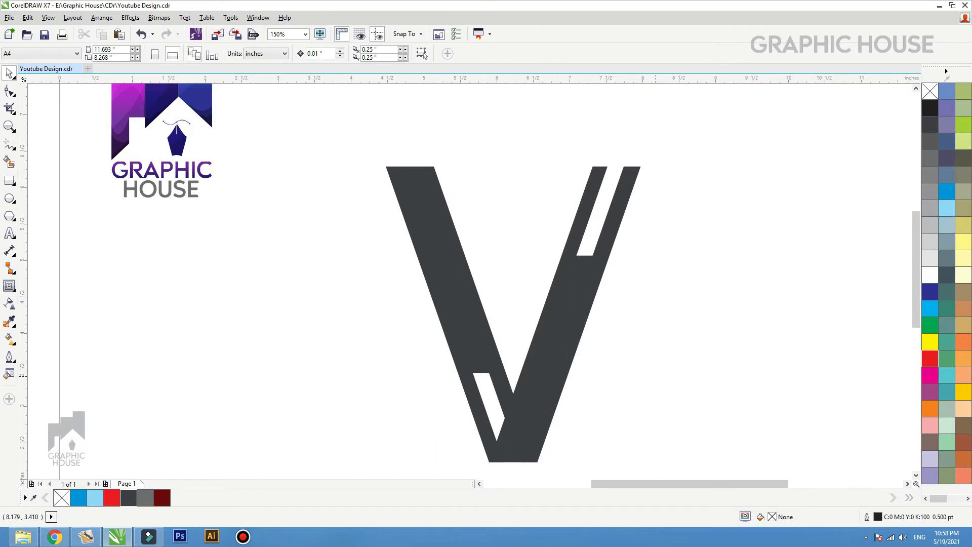
Duplicate the V's right bar to the upper right and rotate the copy by 105°.
left_click_drag(613, 194, 802, 145)
right_click(801, 145)
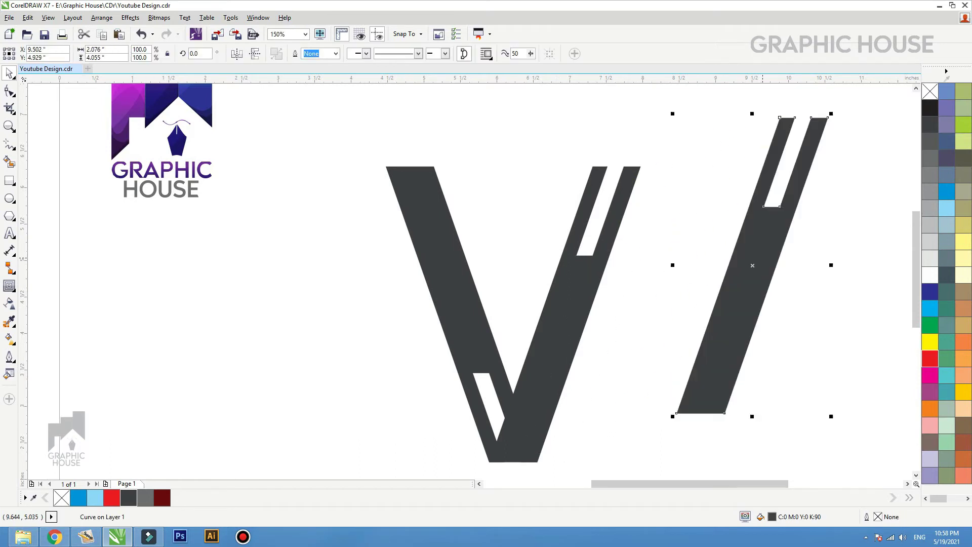
left_click(801, 146)
left_click_drag(832, 114, 602, 230)
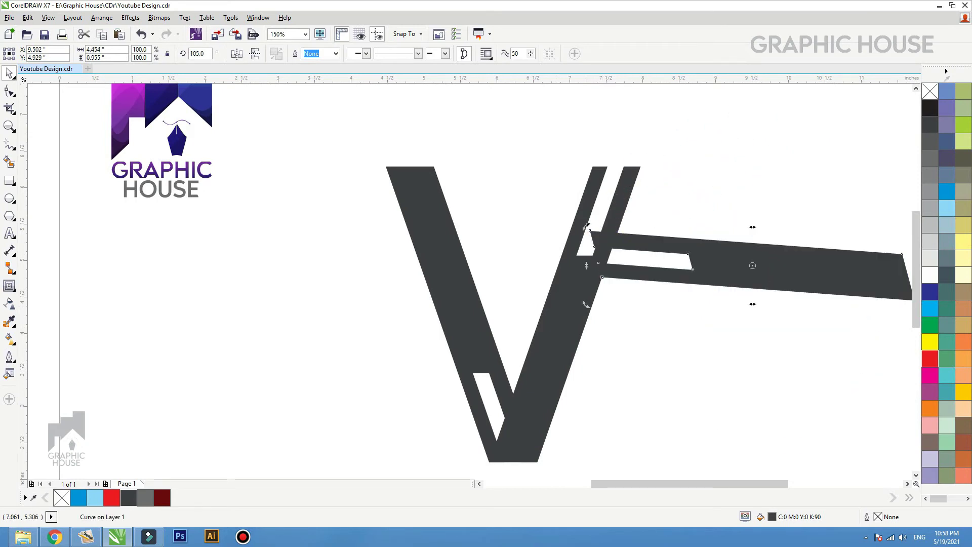
Undo the copy's 105° rotation, rotate the bar freehand to about 107° and lay it across the top of the V.
key("ctrl+z")
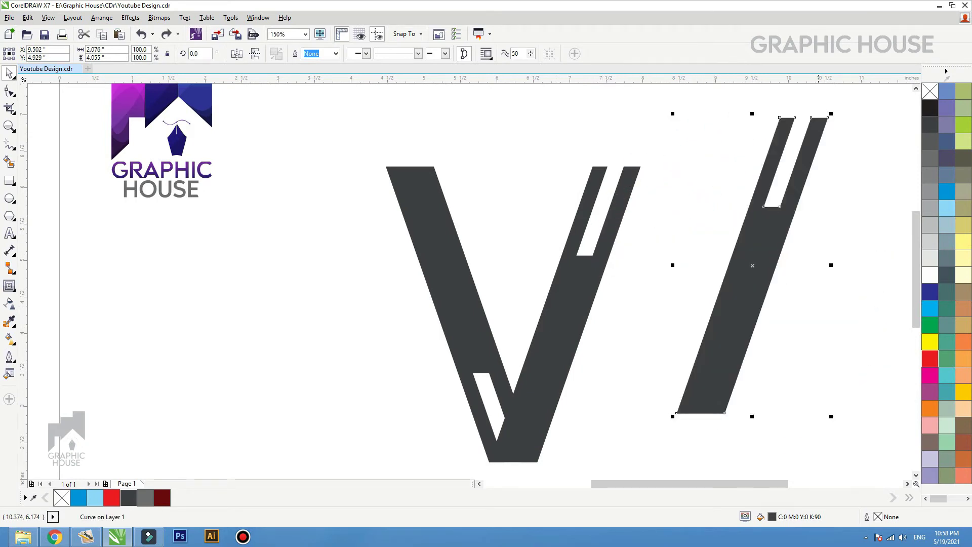
left_click(810, 152)
left_click_drag(832, 114, 614, 238)
left_click_drag(780, 244, 633, 176)
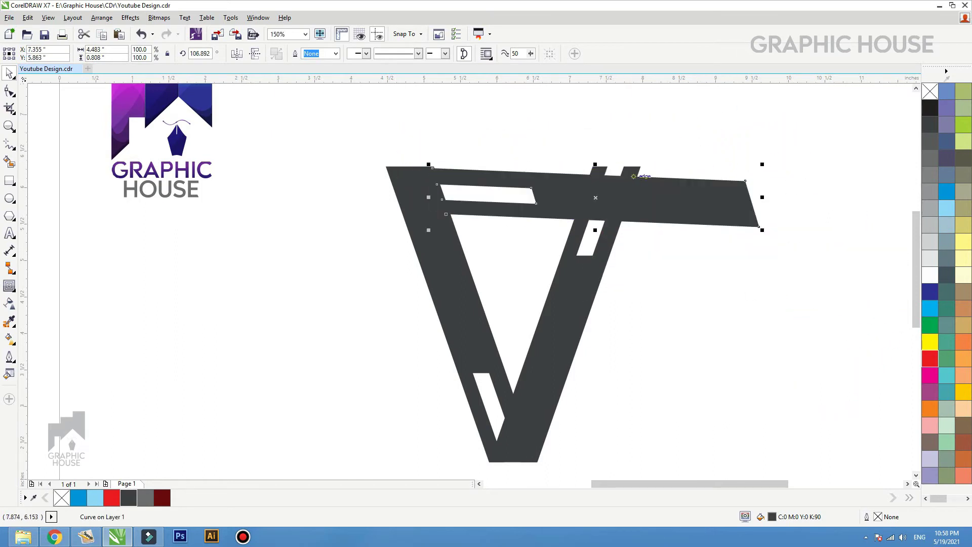
Place a horizontal guideline along the V's top edge and move the crossbar's upper-left corner onto it.
left_click_drag(449, 78, 450, 166)
double_click(728, 199)
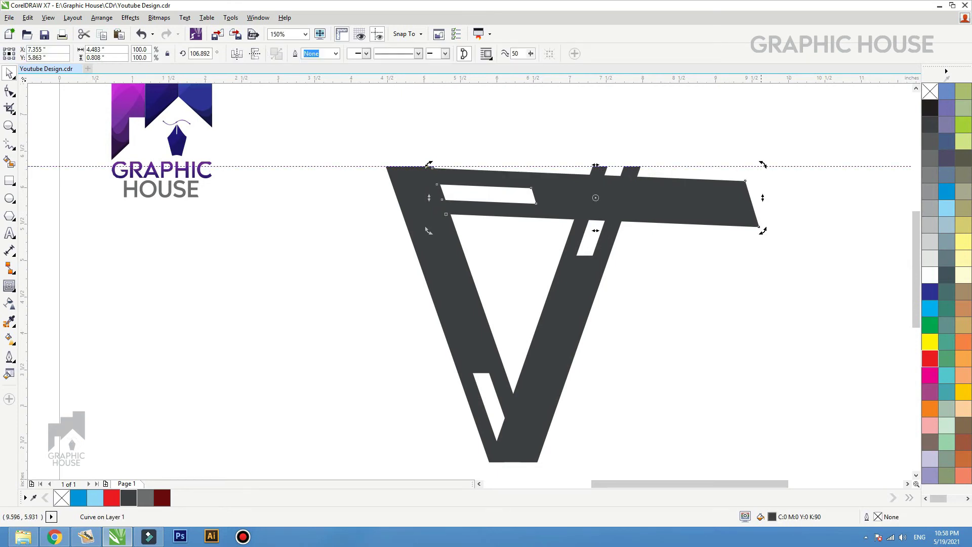
key("F2")
left_click_drag(373, 143, 533, 215)
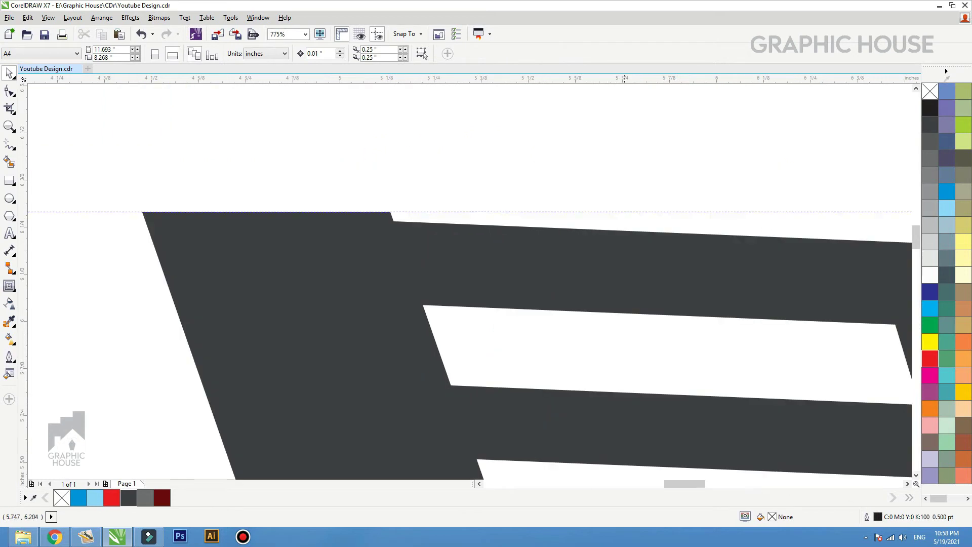
left_click_drag(631, 239, 631, 239)
scroll(258, 225, "down", 2)
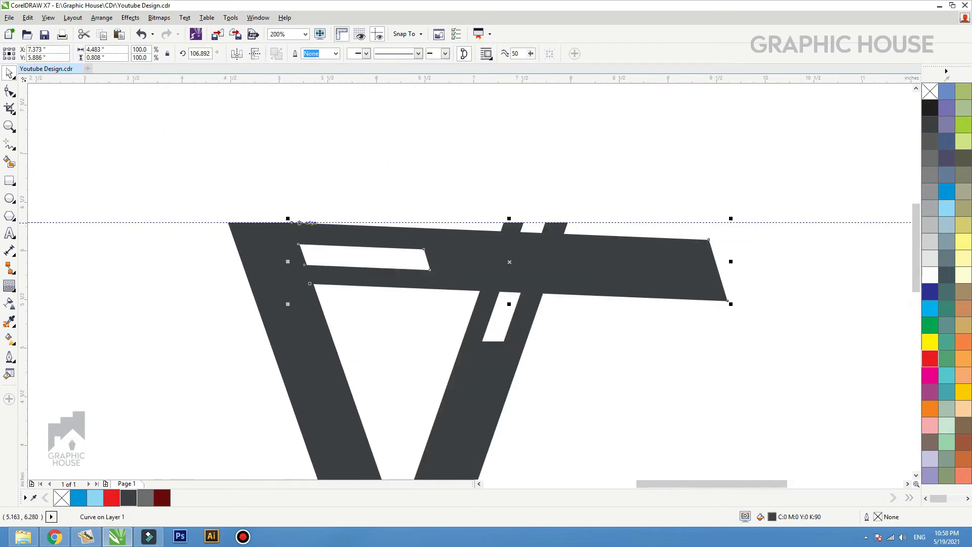
Rotate the crossbar about its upper-left corner to about 109.3° so its top edge follows the guideline.
left_click(509, 262)
left_click_drag(510, 262, 291, 222)
left_click_drag(731, 304, 733, 287)
left_click(476, 239)
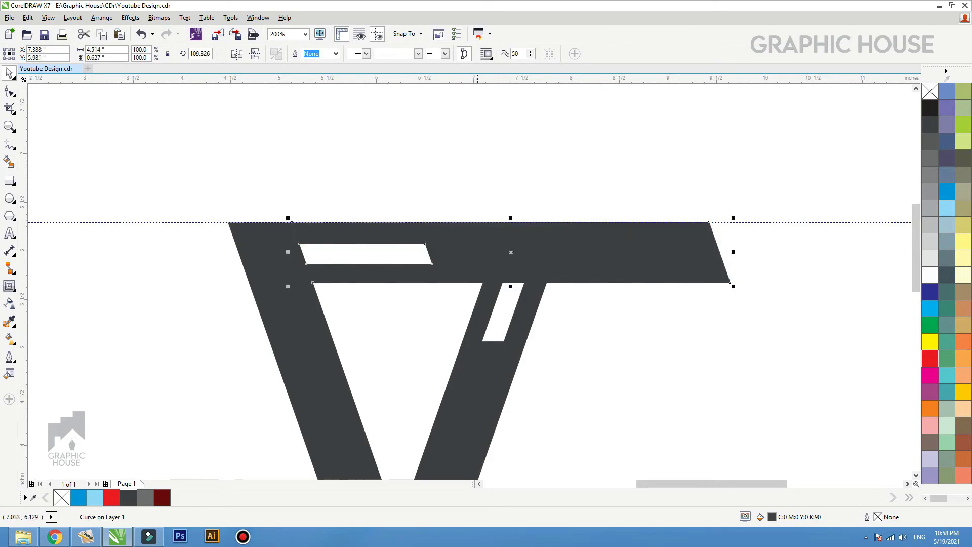
Shift the crossbar left into the V's left bar and shorten it by moving its right-end nodes inward, clear of the right bar.
left_click_drag(505, 240, 463, 239)
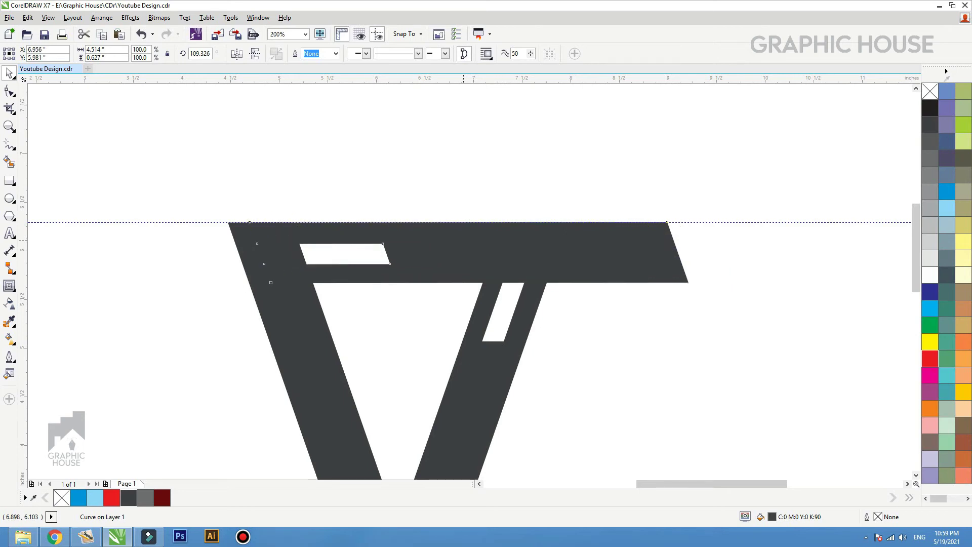
key("F10")
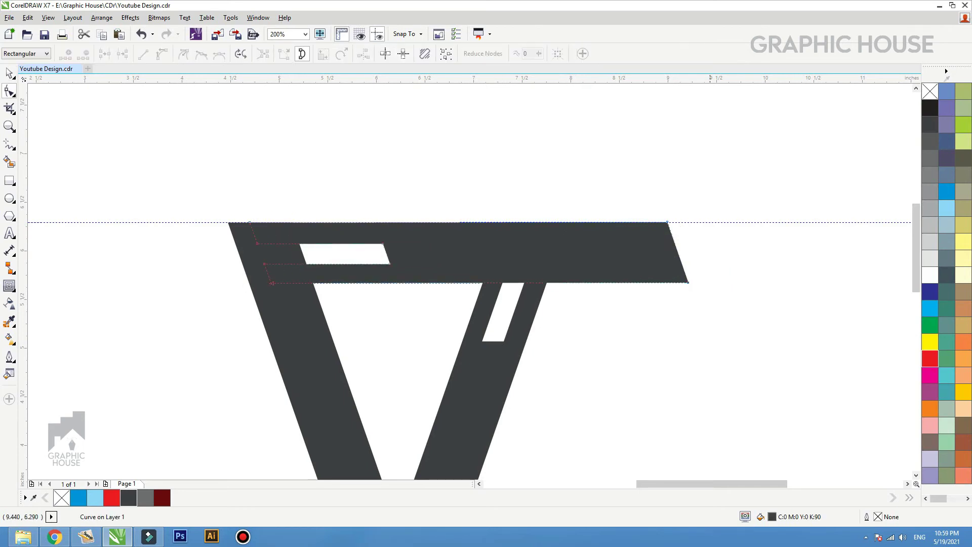
left_click_drag(712, 205, 432, 282)
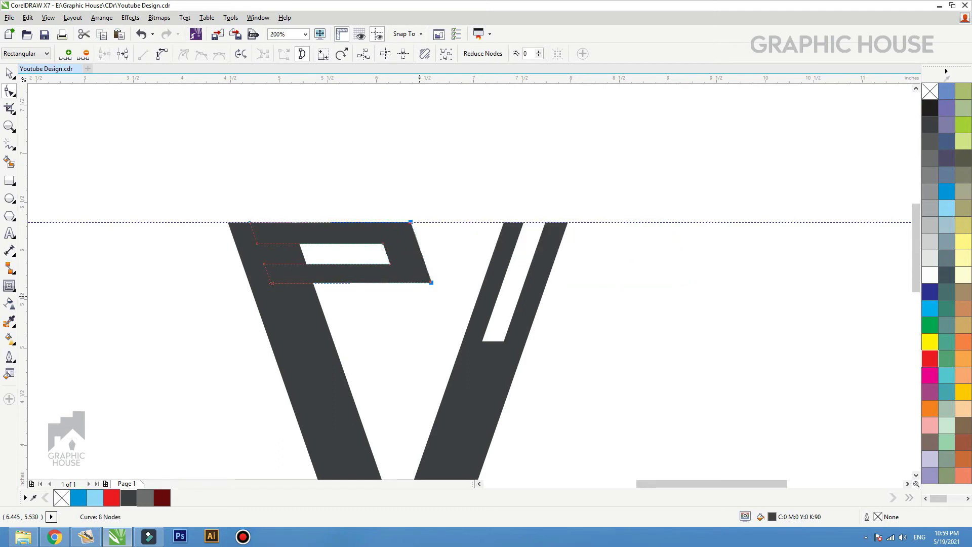
Delete the horizontal guideline along the V's top edge.
key("space")
left_click(451, 201)
scroll(434, 197, "down", 1)
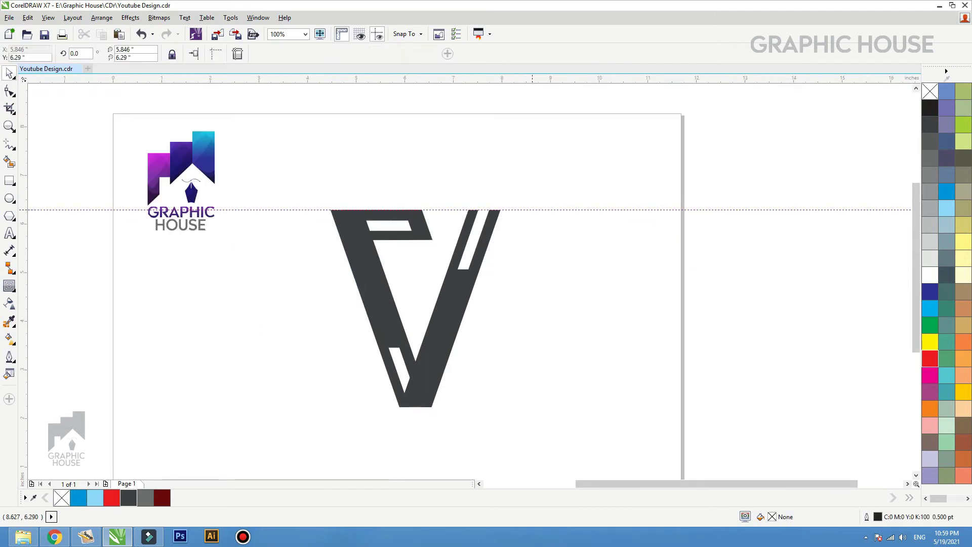
left_click_drag(580, 170, 258, 463)
key("shift+F2")
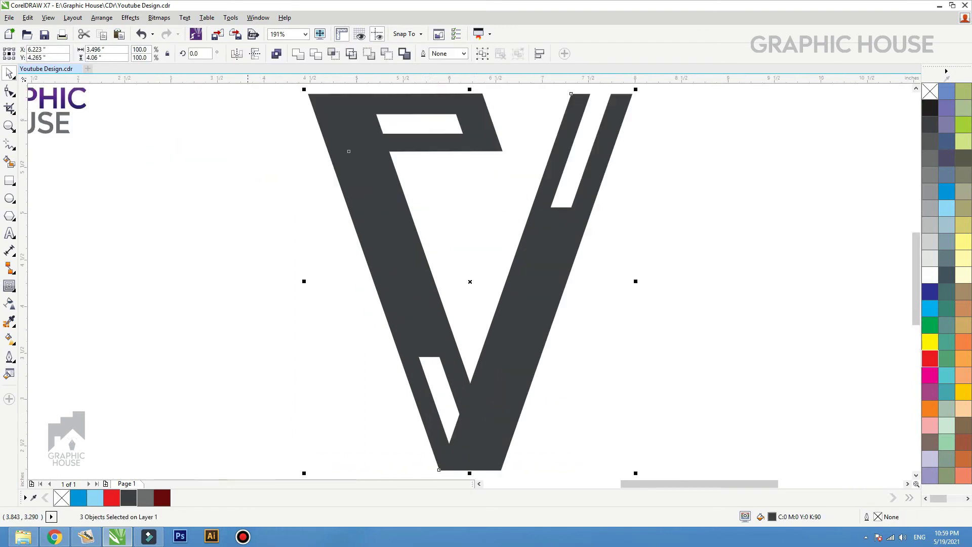
key("Escape")
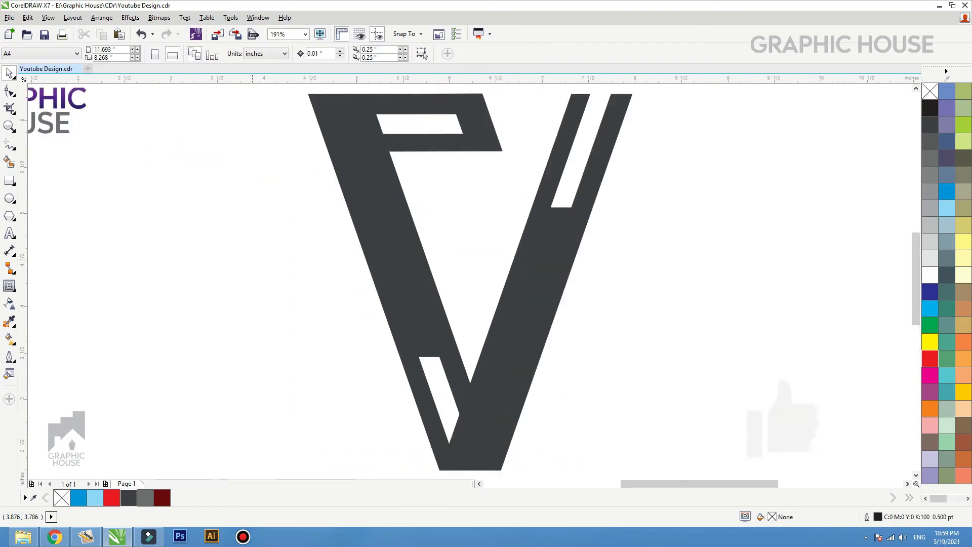
Fill the V's right bar with the yellow C:0 M:0 Y:60 K:20.
left_click(522, 303)
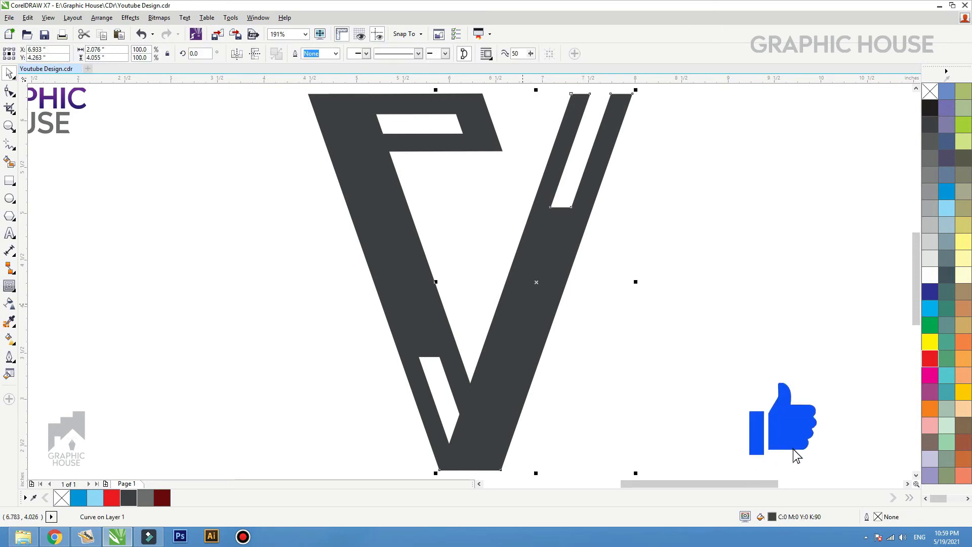
left_click_drag(937, 498, 944, 498)
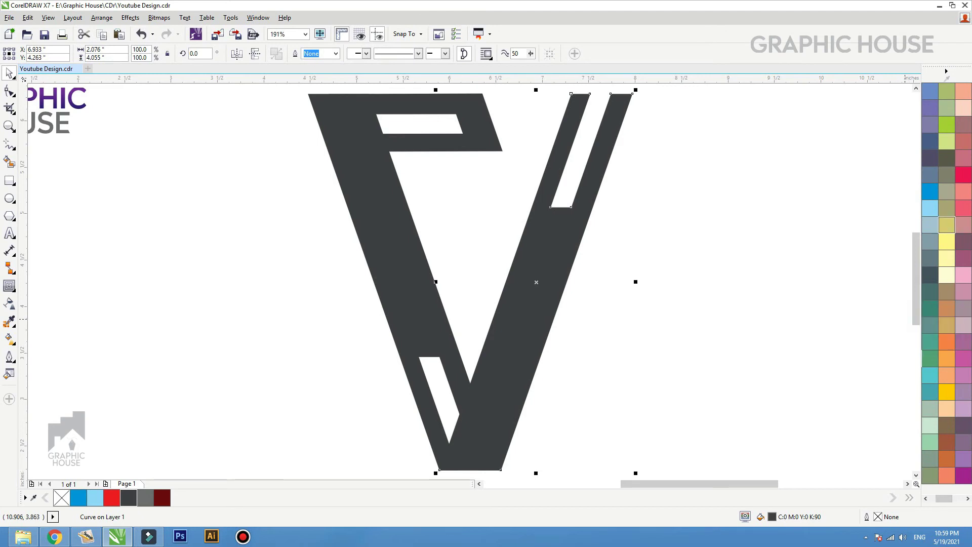
left_click(946, 224)
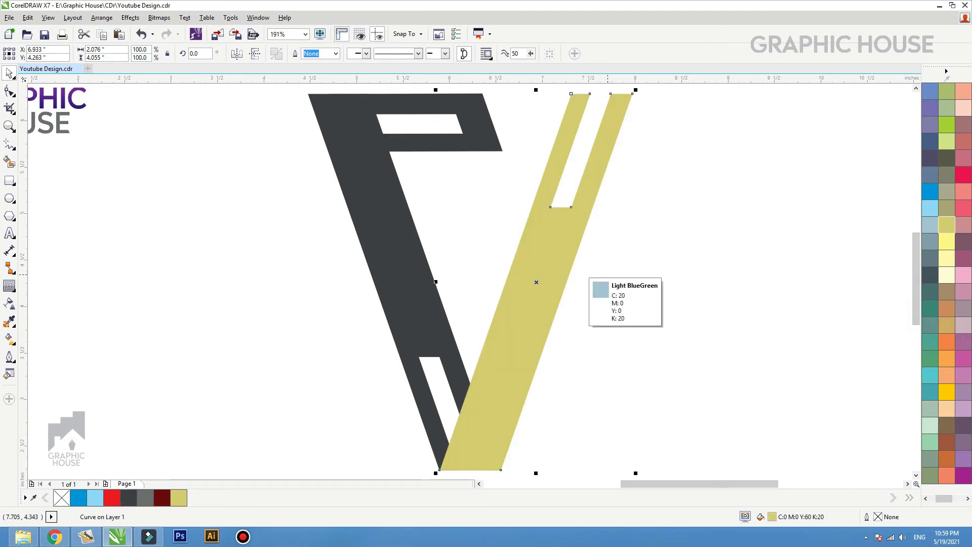
Give the right bar a linear fountain fill from yellow at its base to tan at its top, with the start just below the base.
key("g")
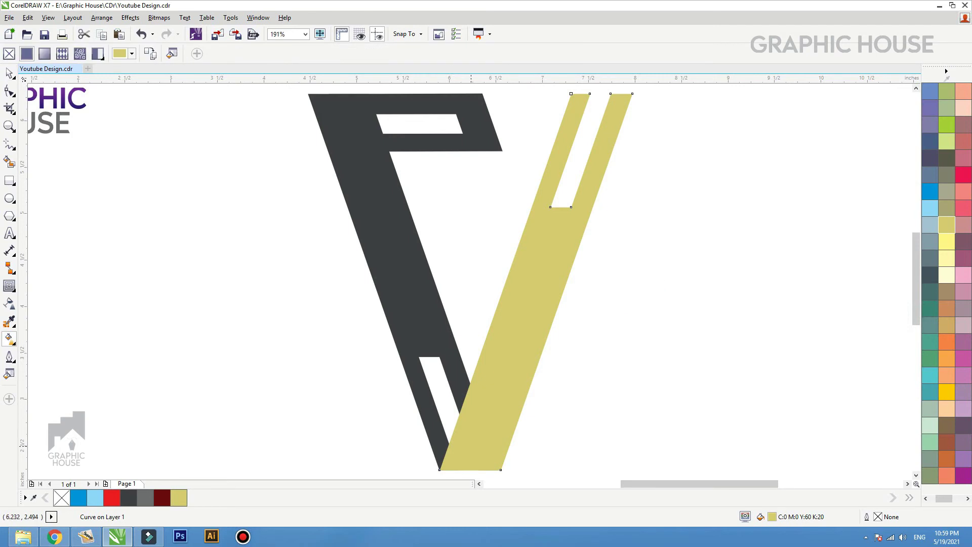
left_click_drag(471, 414, 585, 173)
left_click(946, 325)
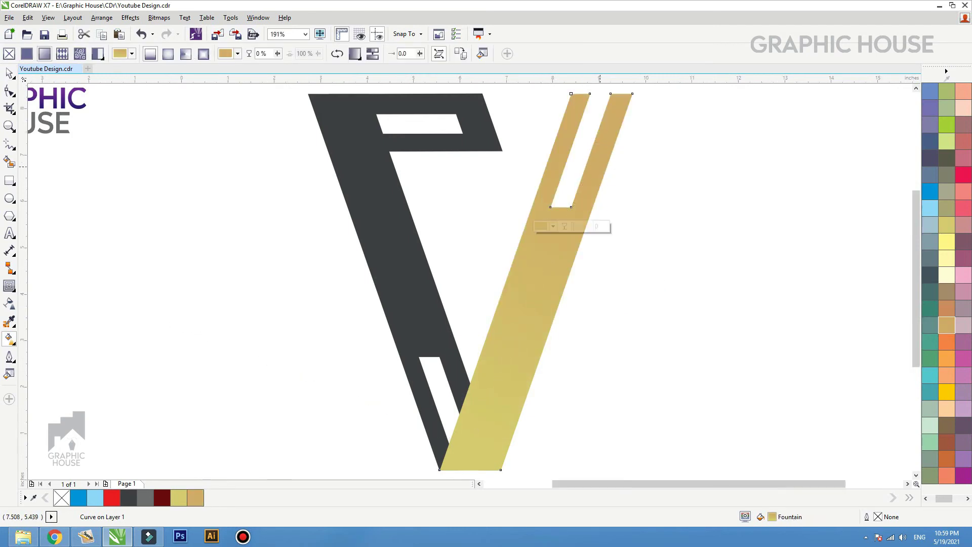
key("F3")
left_click_drag(470, 364, 460, 397)
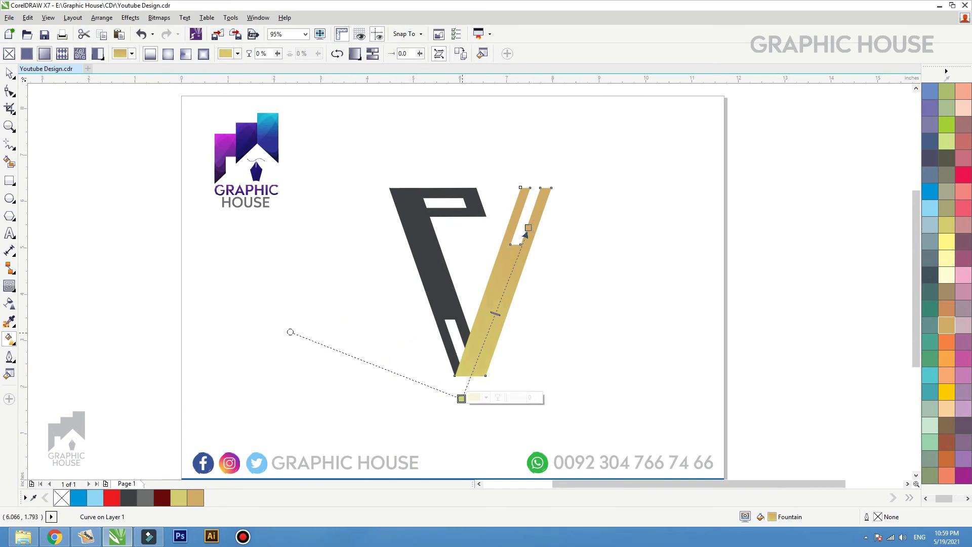
key("space")
Fill the V's left bar and the crossbar with the tan C:0 M:20 Y:60 K:20.
left_click(443, 273)
left_click(945, 325)
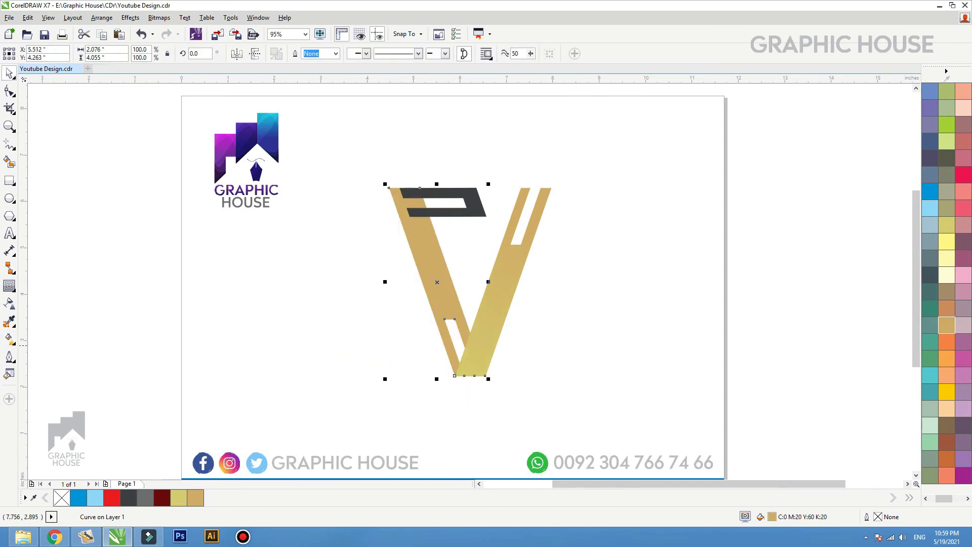
key("Escape")
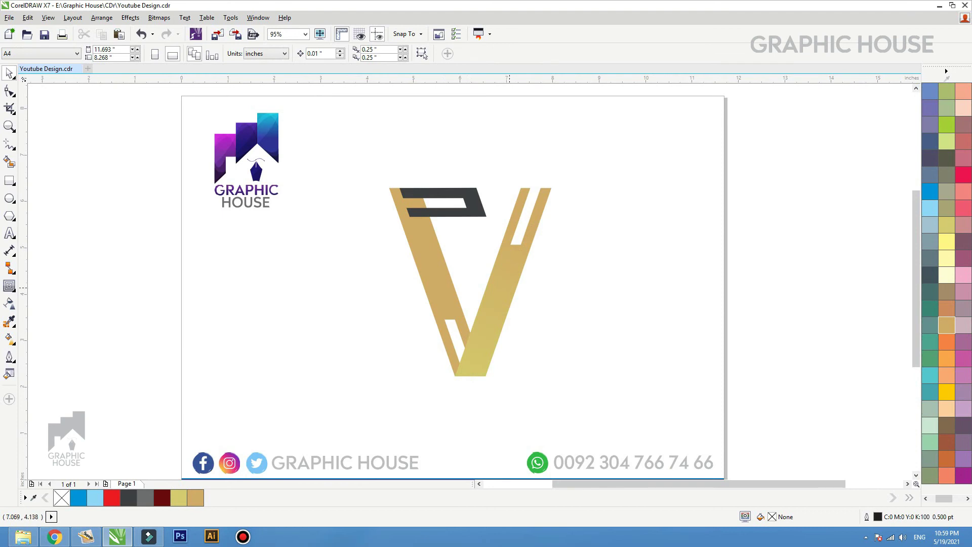
left_click(466, 207)
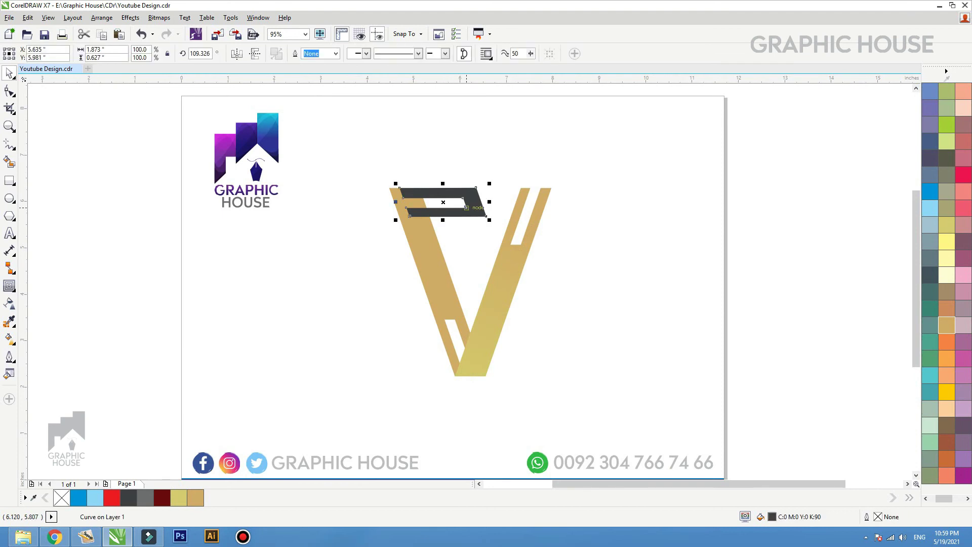
left_click(946, 325)
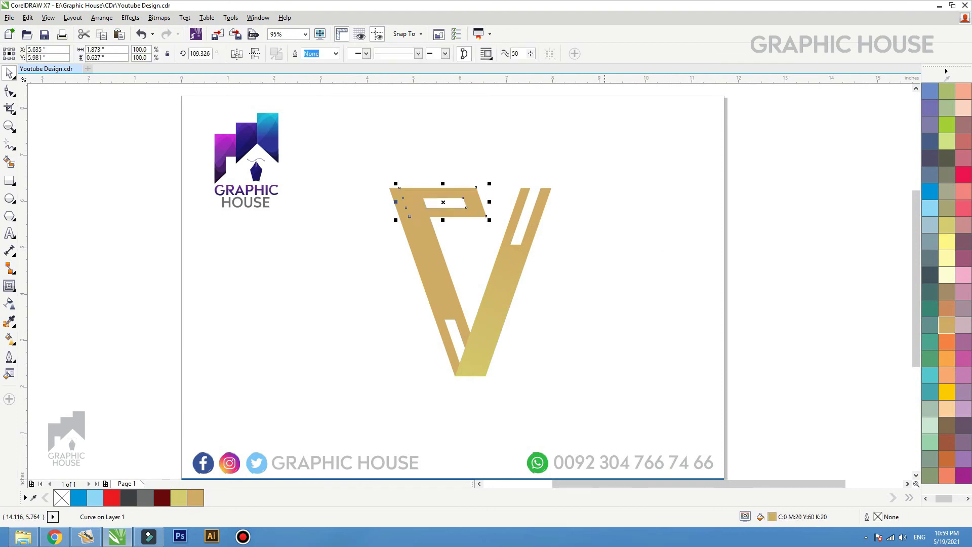
Give the crossbar a linear fountain fill from tan at its right end to yellow where it meets the left bar.
left_click(664, 158)
scroll(533, 221, "up", 3)
left_click(263, 193)
key("g")
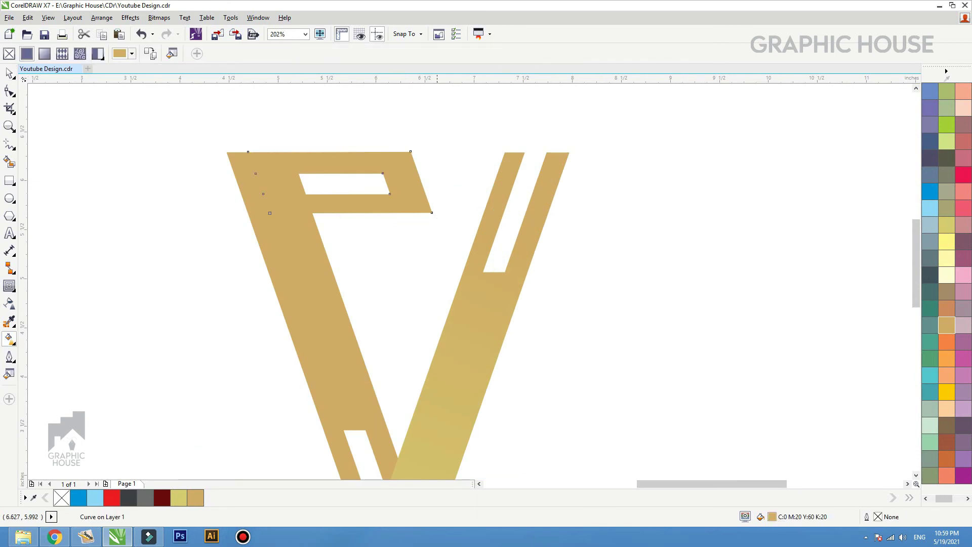
left_click_drag(436, 181, 264, 194)
left_click(179, 497)
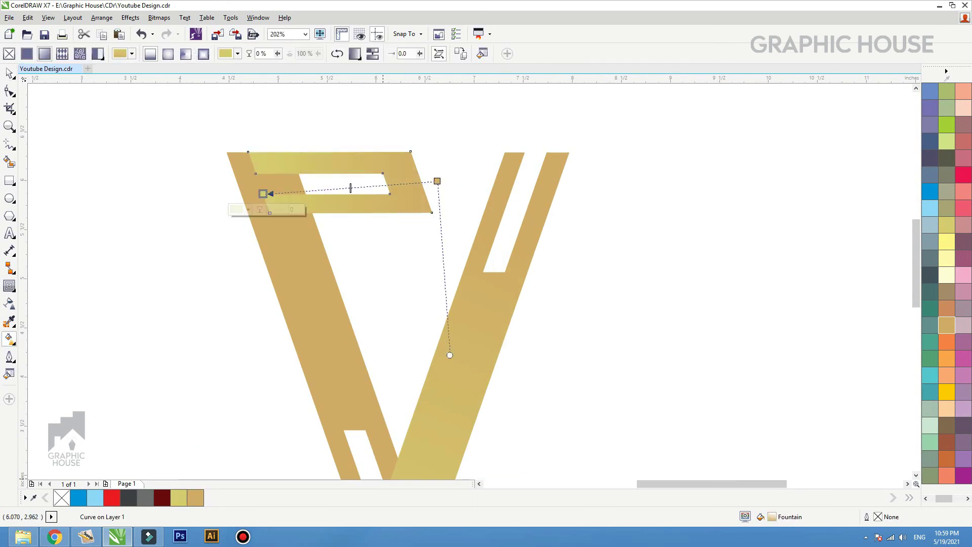
key("space")
Send the crossbar behind the left bar and shift it slightly to the left.
key("shift+Page_Down")
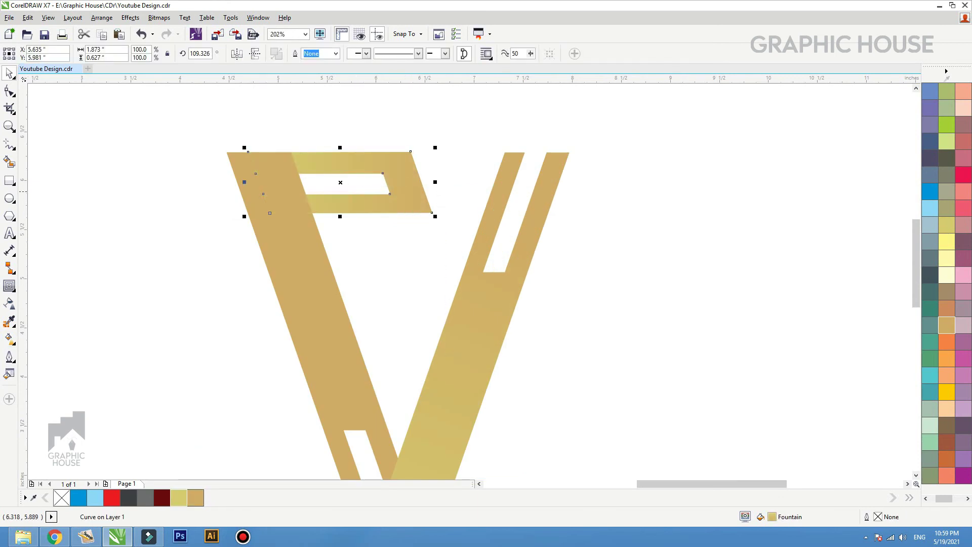
left_click_drag(407, 191, 390, 190)
left_click(439, 226)
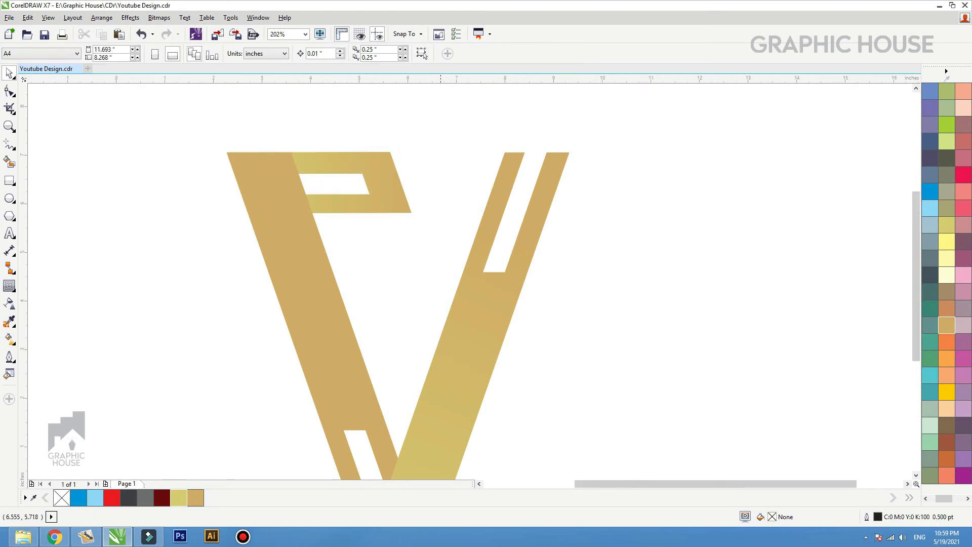
Select all three parts of the V and place a copy of the logo to its right.
scroll(439, 227, "down", 2)
left_click_drag(279, 424, 279, 425)
left_click_drag(442, 311, 679, 330)
right_click(679, 331)
Stretch the original V to about 4.29 inches wide and 4.26 inches high and move it slightly down.
left_click_drag(521, 147, 297, 400)
left_click_drag(400, 187, 401, 220)
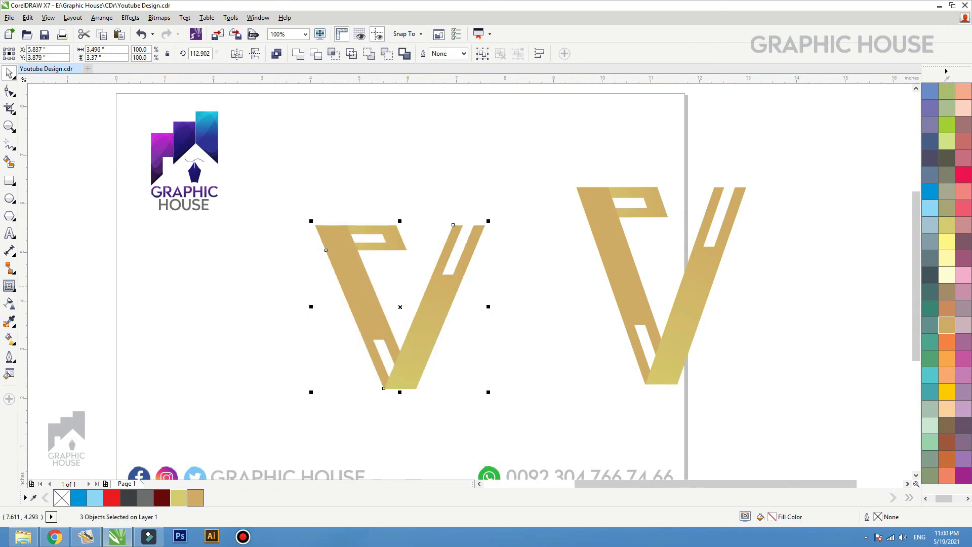
mouse_move(489, 307)
left_mouse_down()
mouse_move(473, 306)
mouse_move(501, 303)
left_mouse_up()
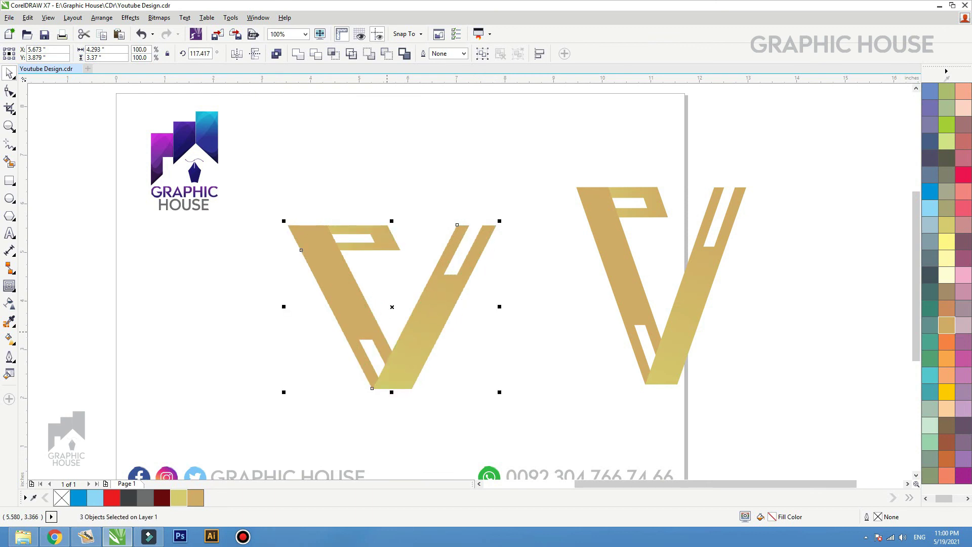
left_click_drag(392, 220, 394, 181)
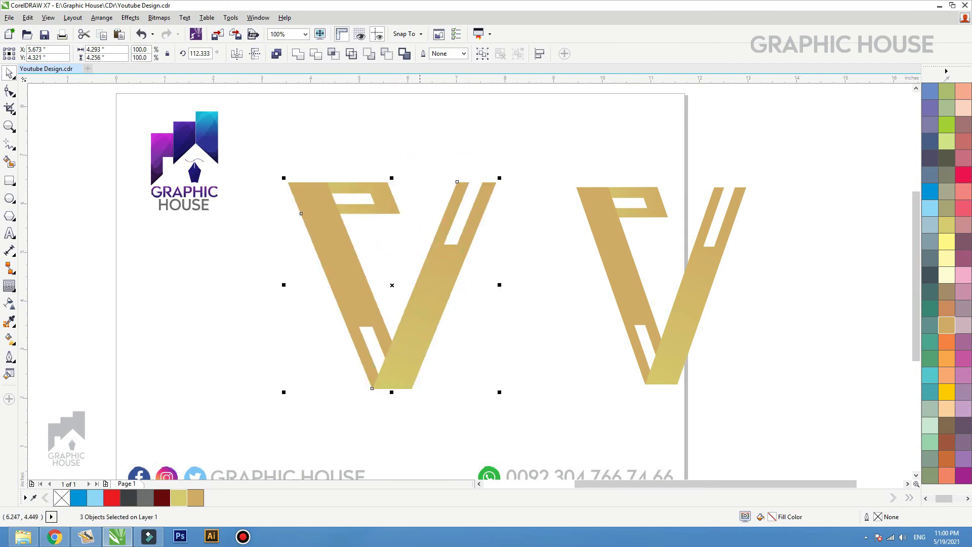
left_click_drag(429, 287, 432, 300)
key("Escape")
scroll(481, 313, "down", 1)
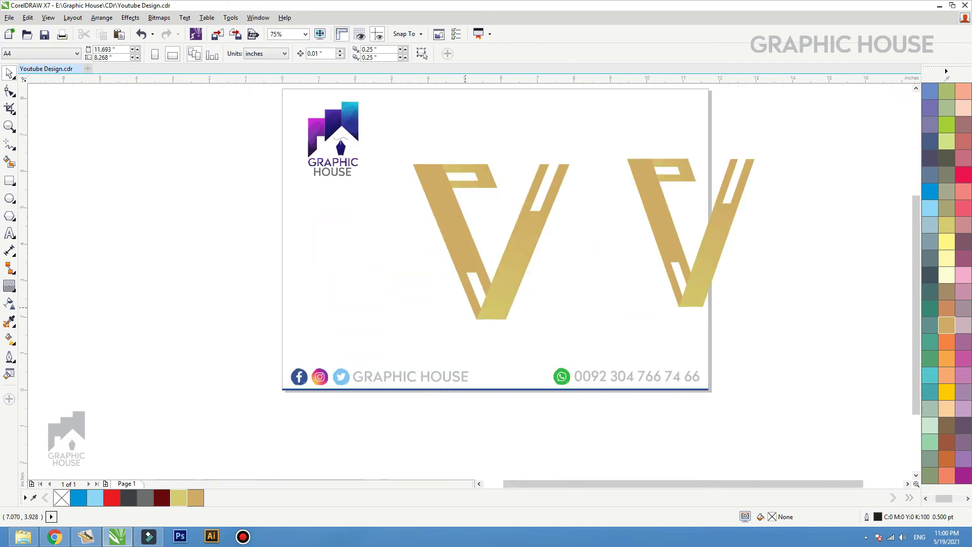